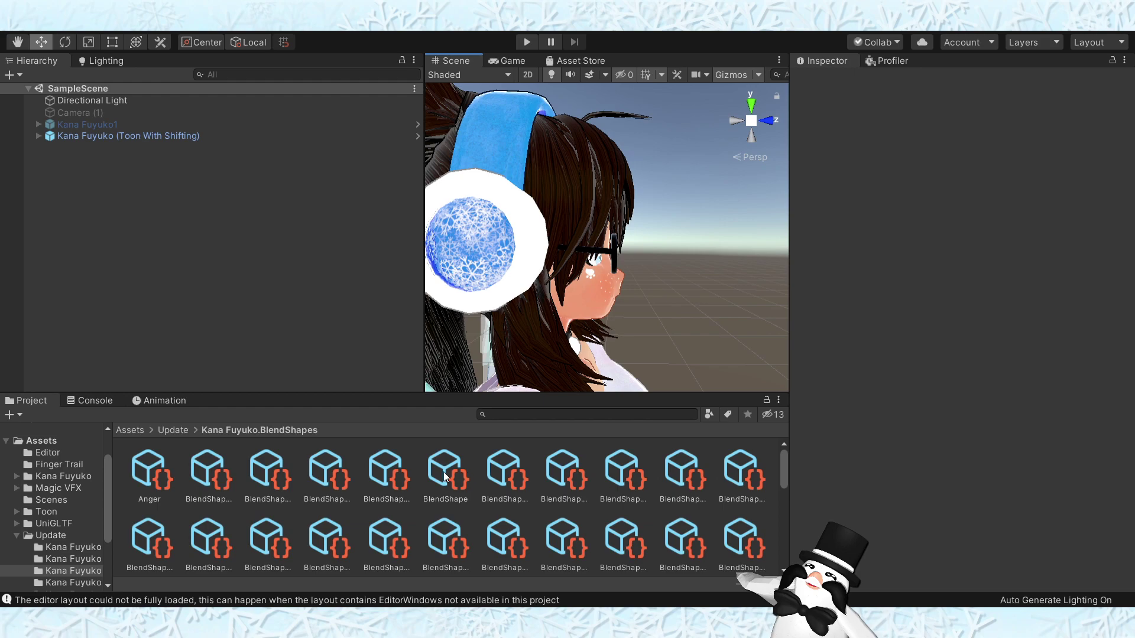
- Inspect the BlendShape asset in the avatar's BlendShapes folder, browsing its clips and zooming the preview in on the face
{"action": "left_click", "coordinate": [443, 472]}
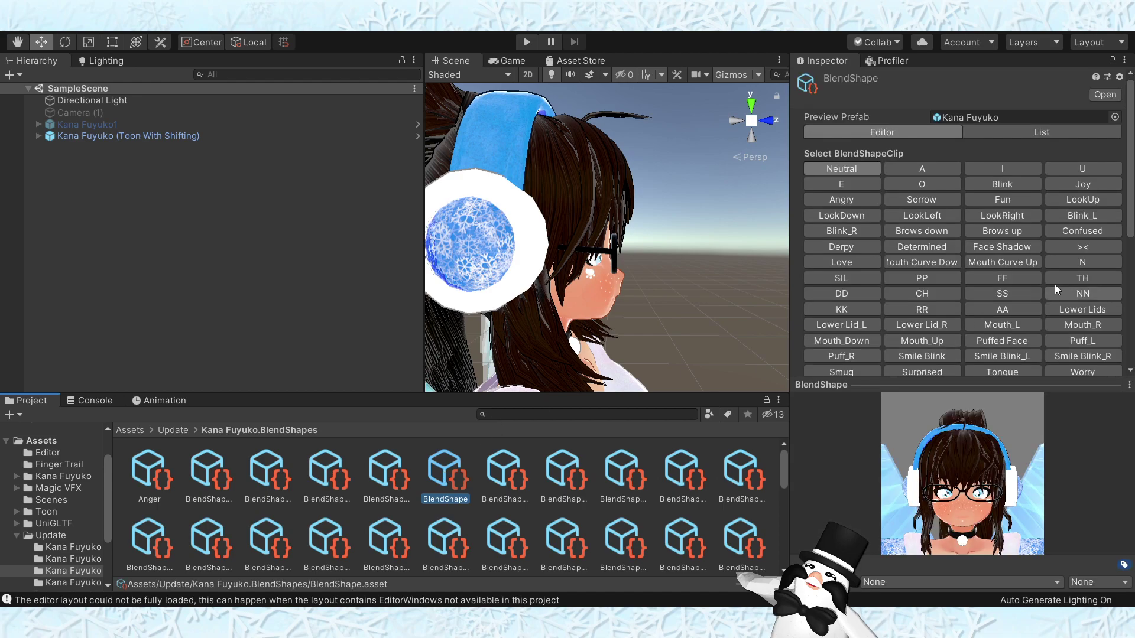
{"action": "left_click_drag", "start_coordinate": [1131, 187], "coordinate": [1132, 232]}
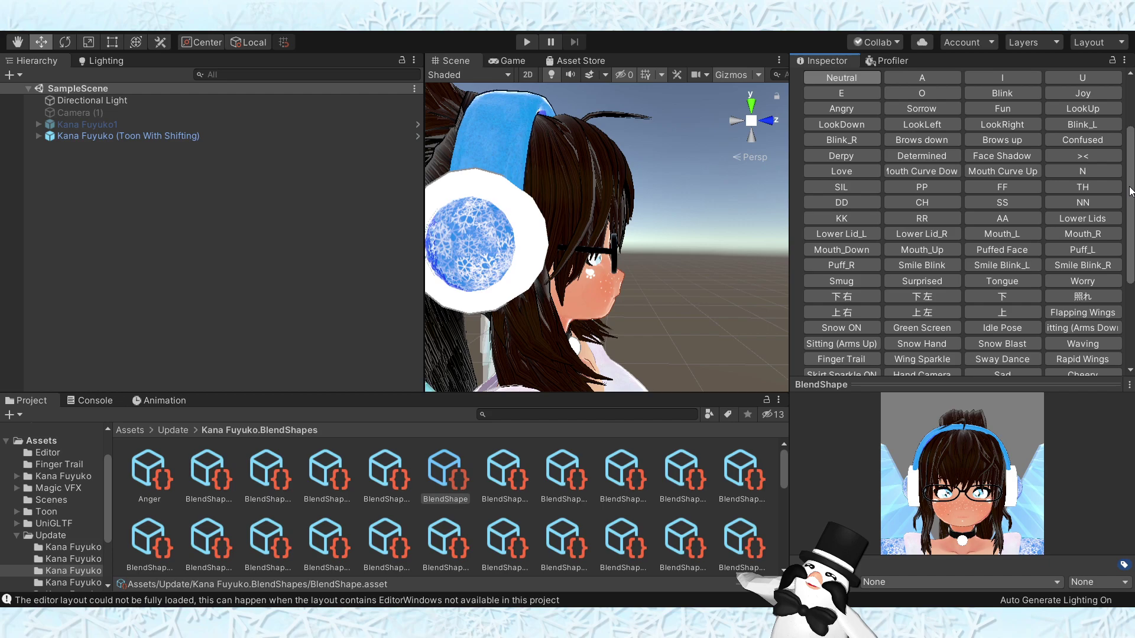
{"action": "scroll", "coordinate": [1132, 174], "scroll_direction": "up", "scroll_amount": 2}
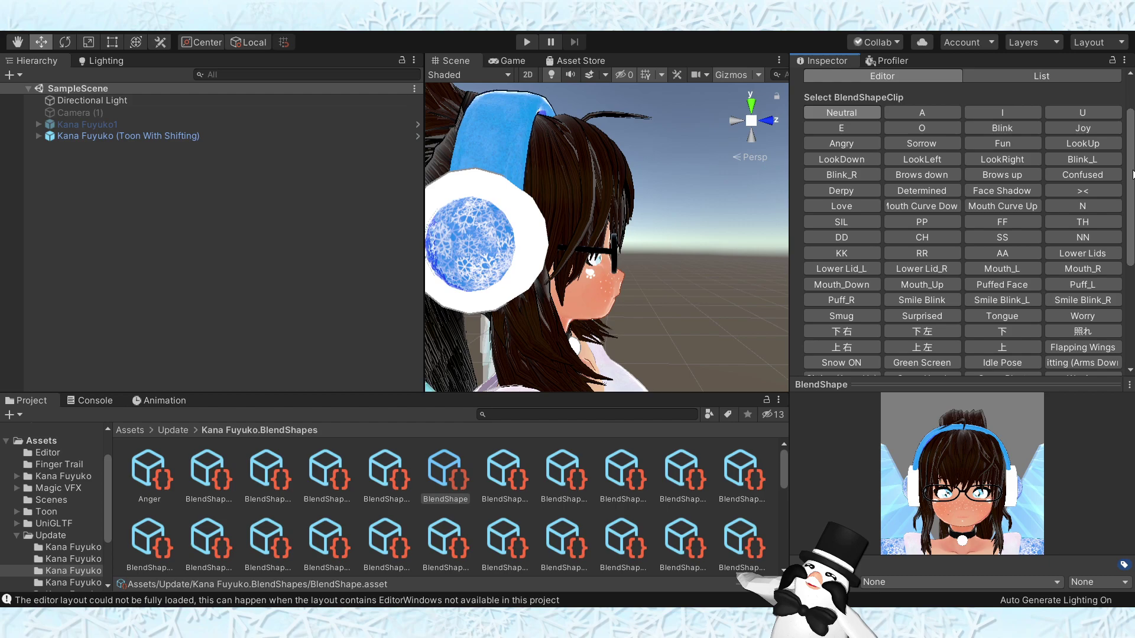
{"action": "scroll", "coordinate": [993, 467], "scroll_direction": "up", "scroll_amount": 3}
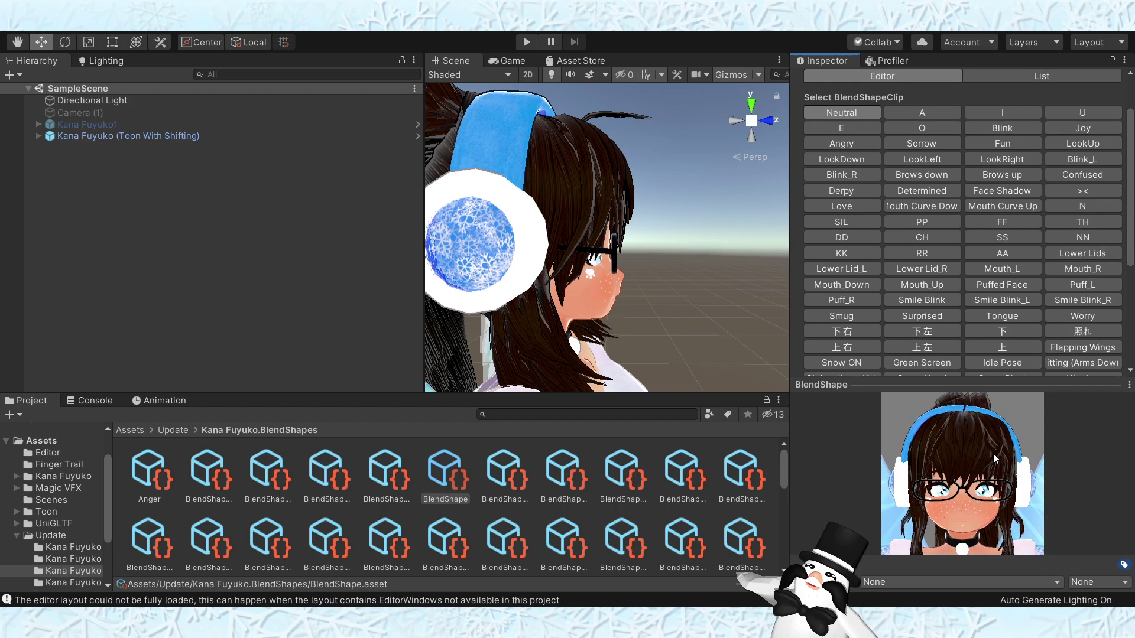
{"action": "scroll", "coordinate": [993, 453], "scroll_direction": "up", "scroll_amount": 3}
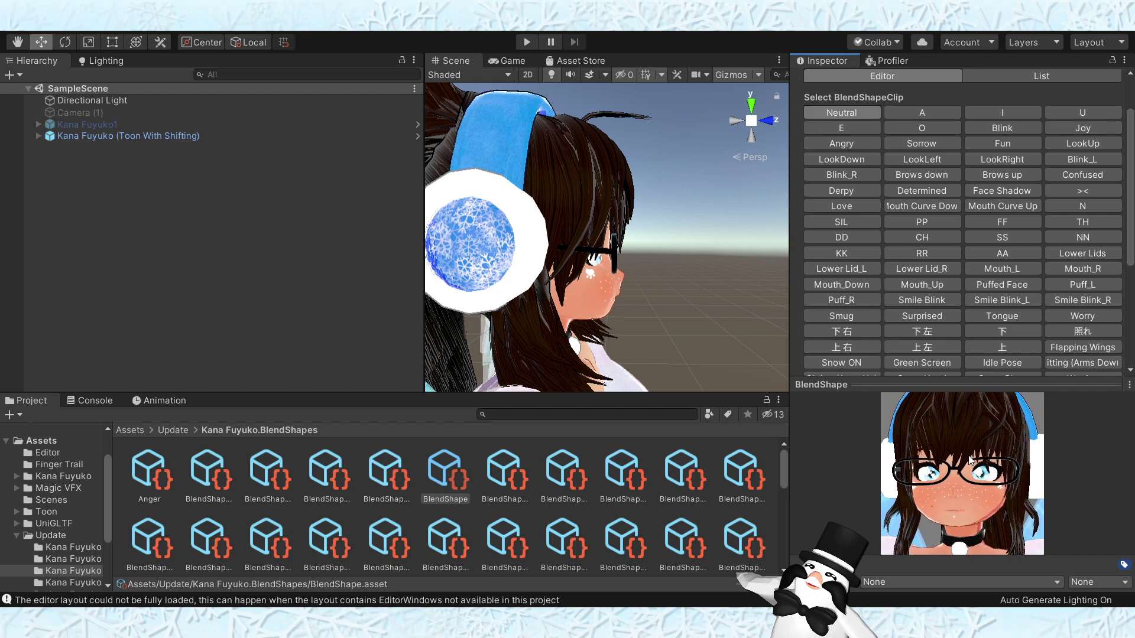
{"action": "scroll", "coordinate": [975, 459], "scroll_direction": "up", "scroll_amount": 2}
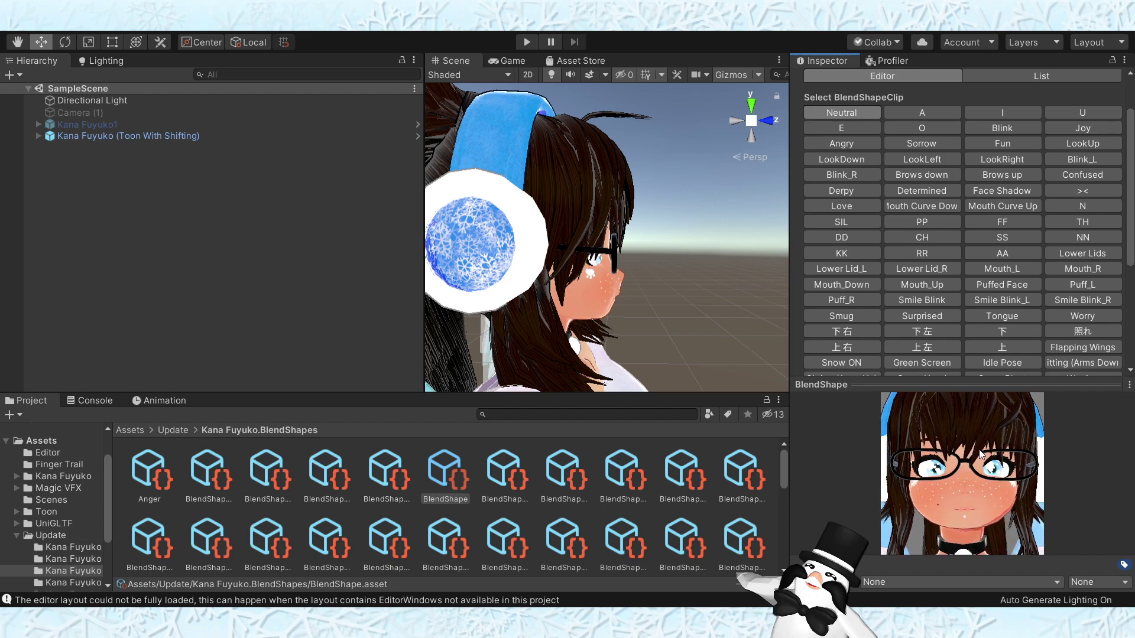
{"action": "mouse_move", "coordinate": [986, 473]}
{"action": "left_mouse_down"}
{"action": "mouse_move", "coordinate": [977, 496]}
{"action": "mouse_move", "coordinate": [980, 469]}
{"action": "left_mouse_up"}
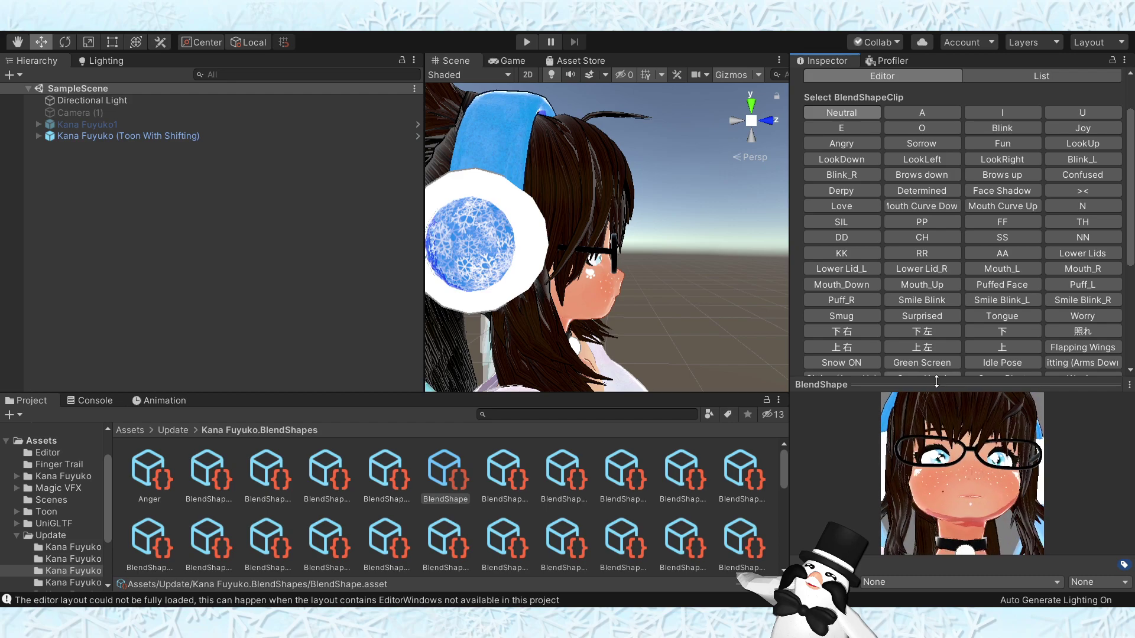
- Enlarge the BlendShape preview and widen the Inspector, framing the avatar's face from the front
{"action": "left_click_drag", "start_coordinate": [954, 384], "coordinate": [954, 294]}
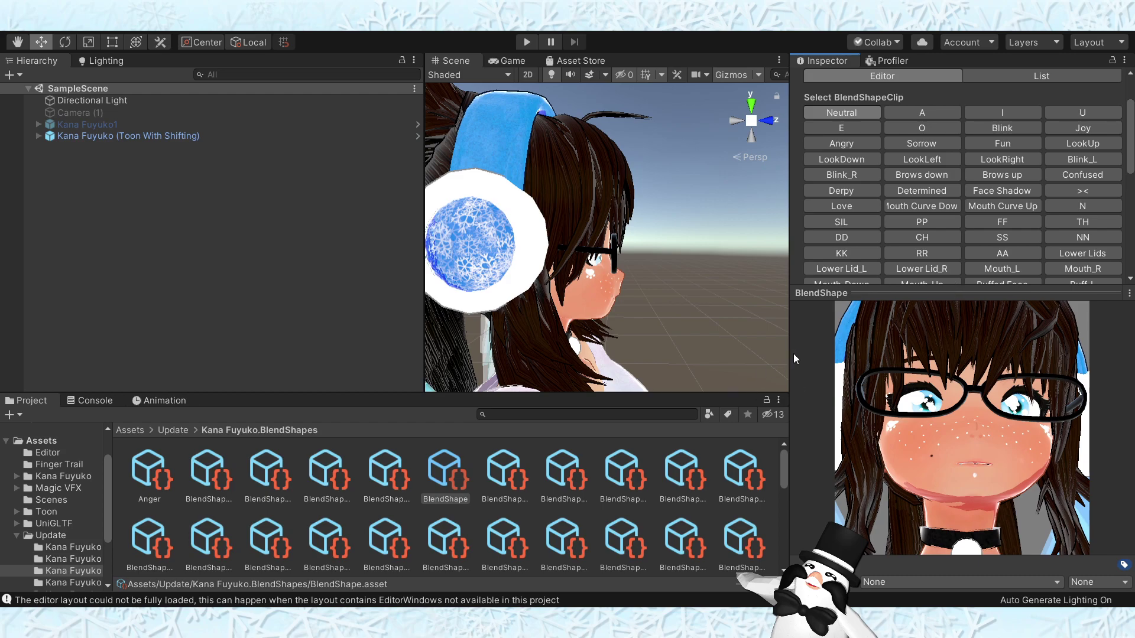
{"action": "left_click_drag", "start_coordinate": [789, 353], "coordinate": [450, 365]}
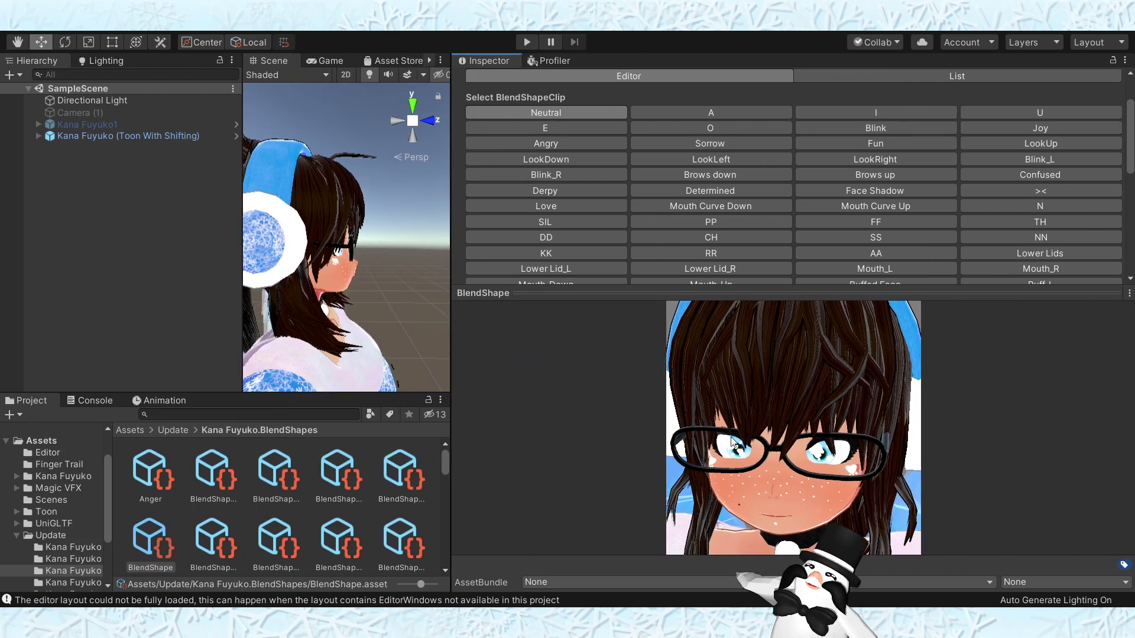
{"action": "left_click_drag", "start_coordinate": [721, 436], "coordinate": [736, 399]}
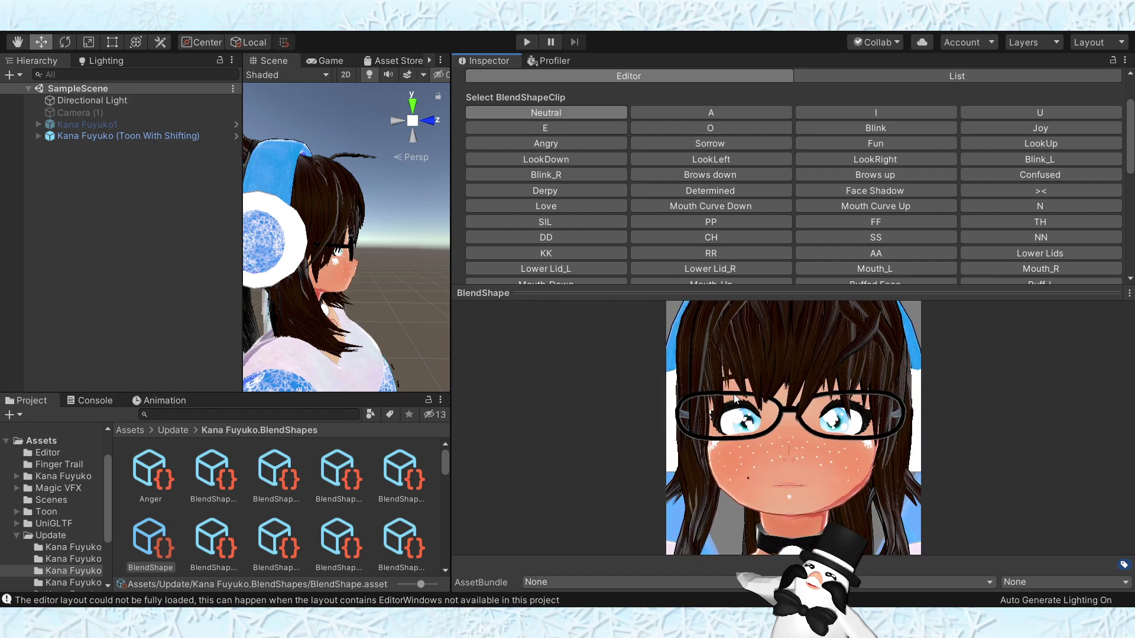
{"action": "left_click_drag", "start_coordinate": [754, 450], "coordinate": [760, 451]}
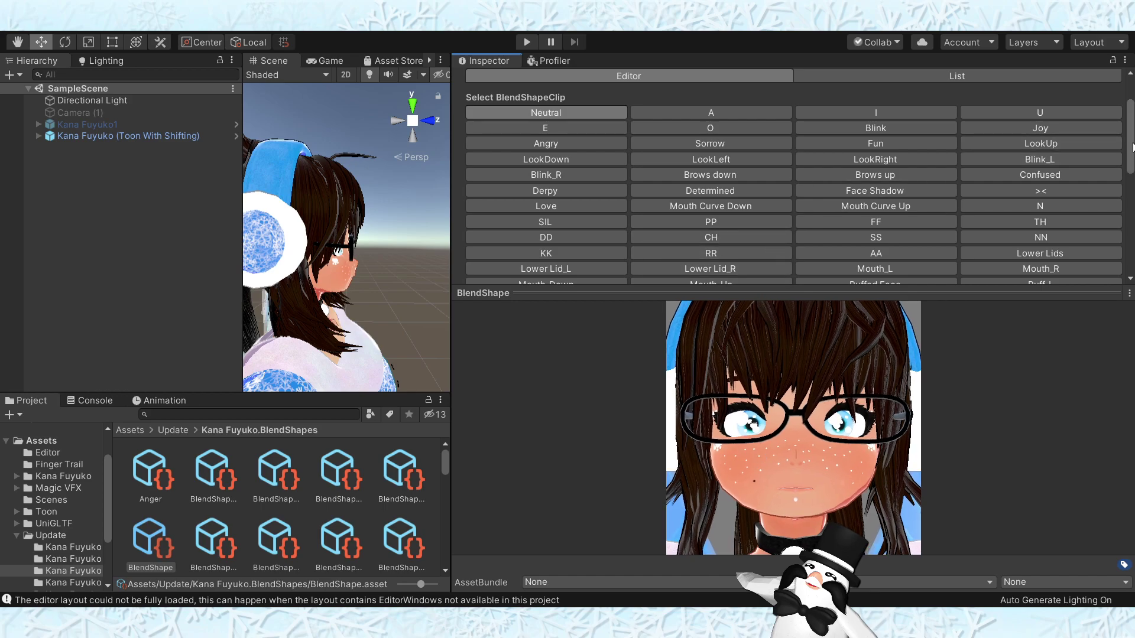
{"action": "left_click_drag", "start_coordinate": [1133, 147], "coordinate": [1133, 159]}
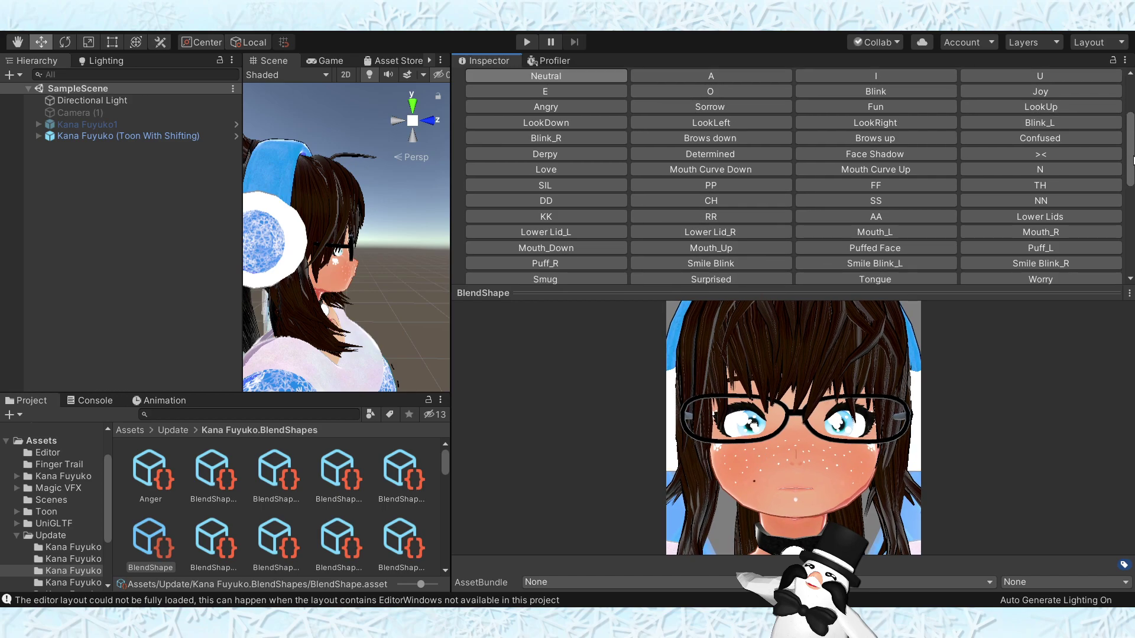
{"action": "mouse_move", "coordinate": [752, 477]}
{"action": "left_mouse_down"}
{"action": "mouse_move", "coordinate": [757, 498]}
{"action": "mouse_move", "coordinate": [749, 474]}
{"action": "left_mouse_up"}
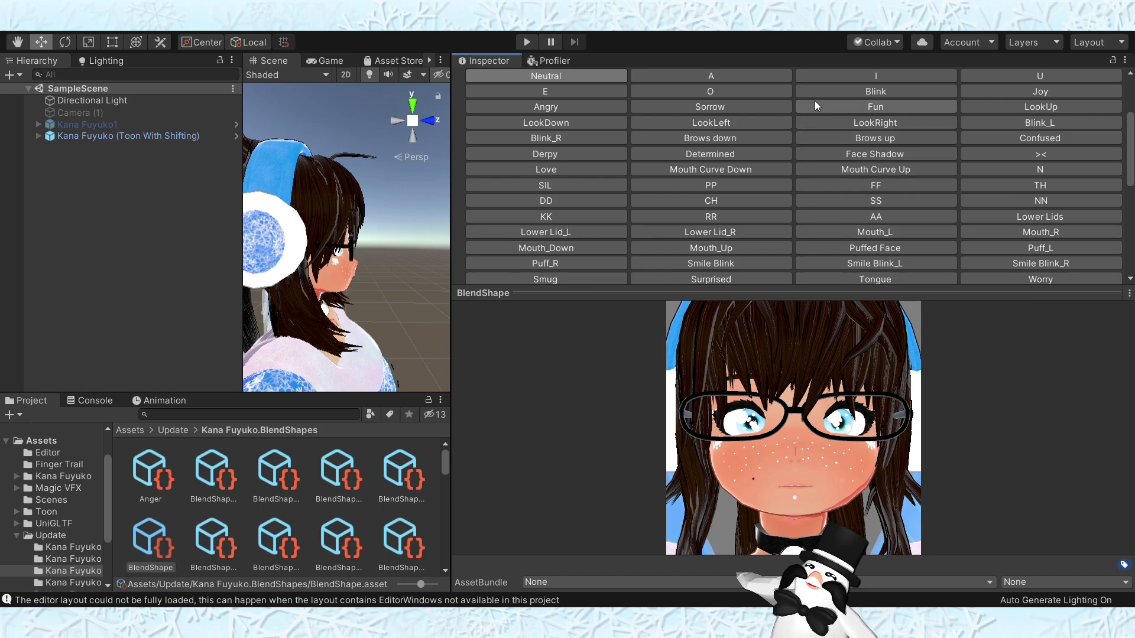
{"action": "scroll", "coordinate": [654, 222], "scroll_direction": "up", "scroll_amount": 3}
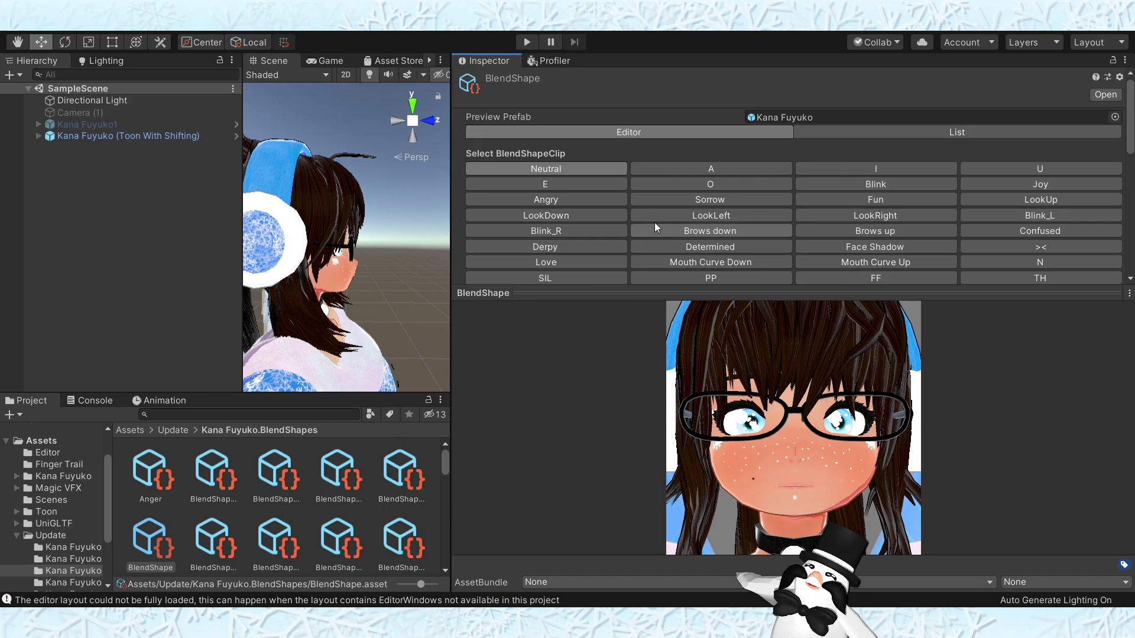
- Go back to the Update folder, narrow the Inspector, and reopen the BlendShape asset from the avatar's BlendShapes folder
{"action": "left_click", "coordinate": [169, 430]}
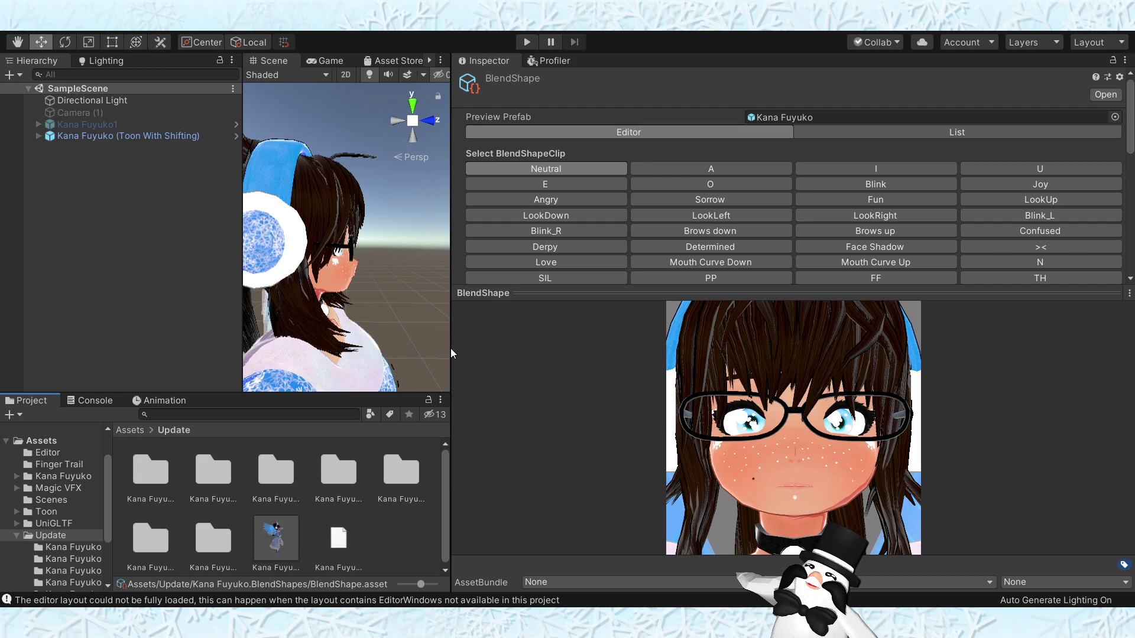
{"action": "left_click_drag", "start_coordinate": [450, 348], "coordinate": [719, 374]}
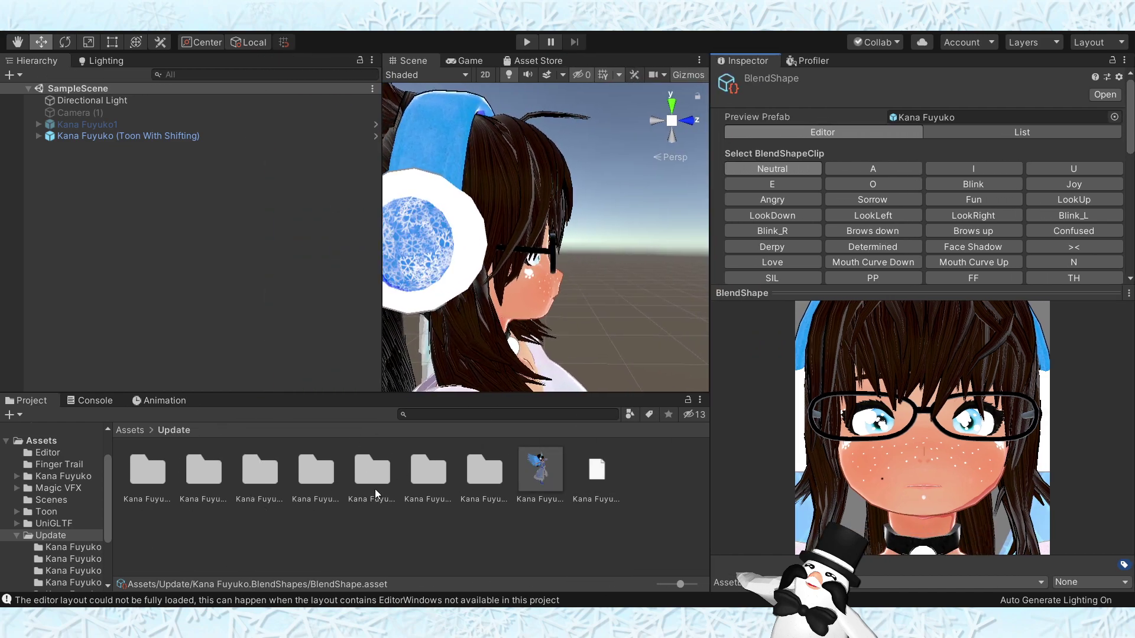
{"action": "left_click", "coordinate": [320, 480]}
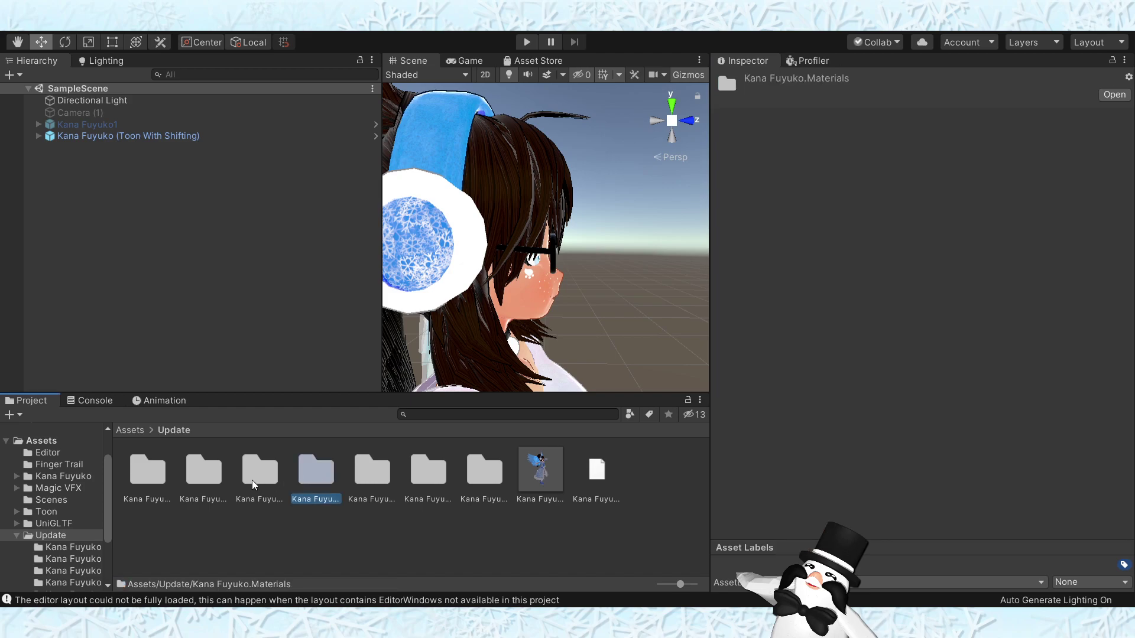
{"action": "left_click", "coordinate": [252, 480]}
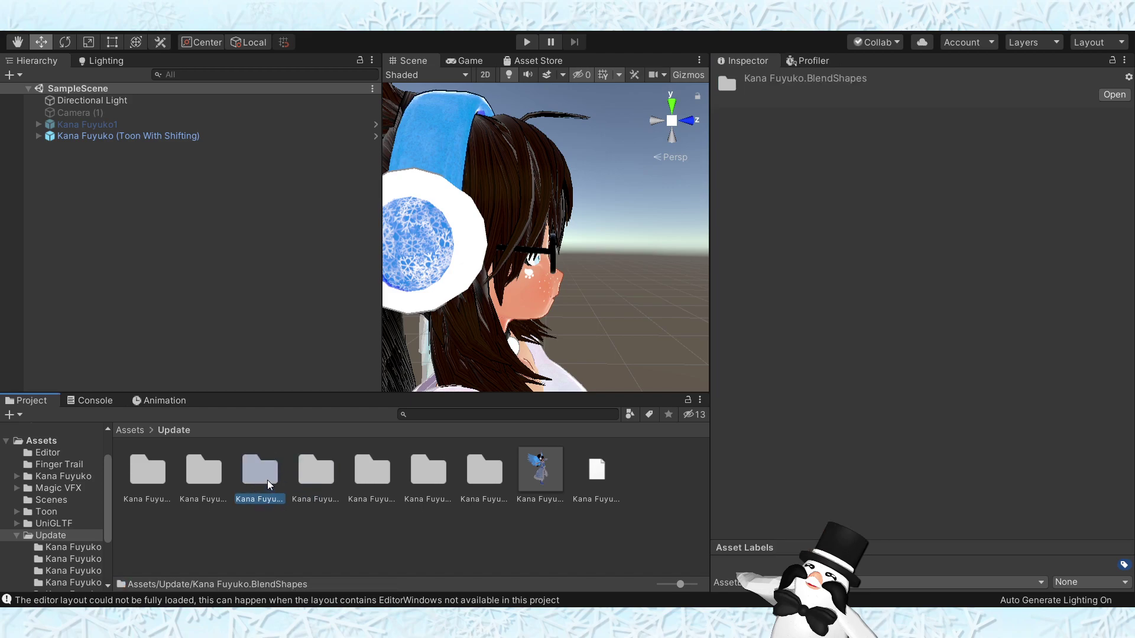
{"action": "double_click", "coordinate": [267, 479]}
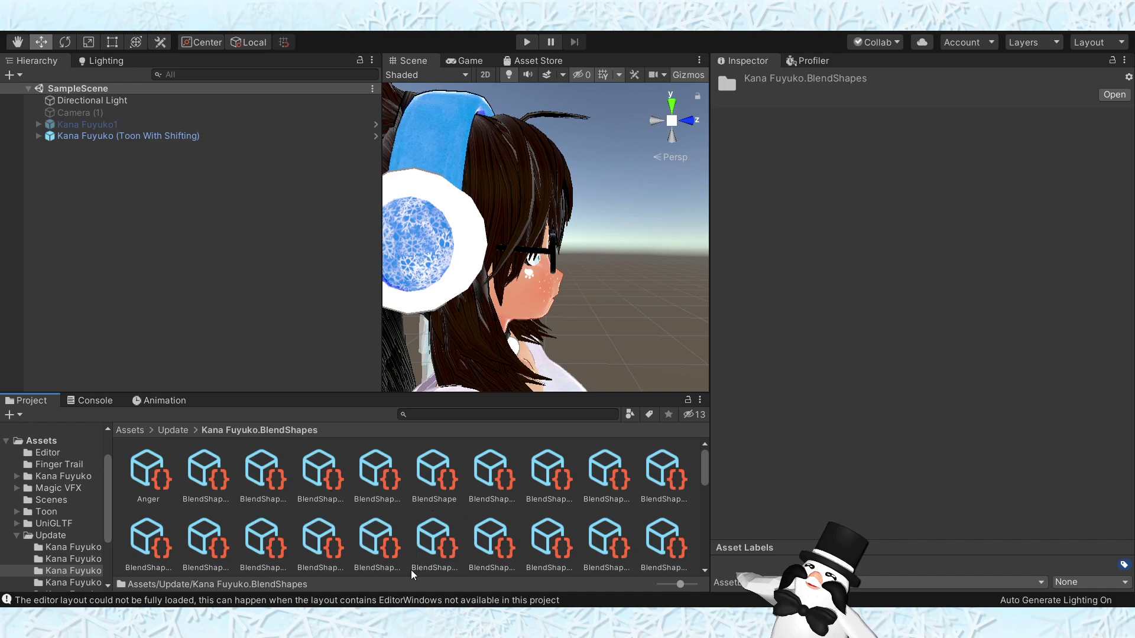
{"action": "left_click", "coordinate": [438, 477]}
{"action": "scroll", "coordinate": [891, 167], "scroll_direction": "down", "scroll_amount": 5}
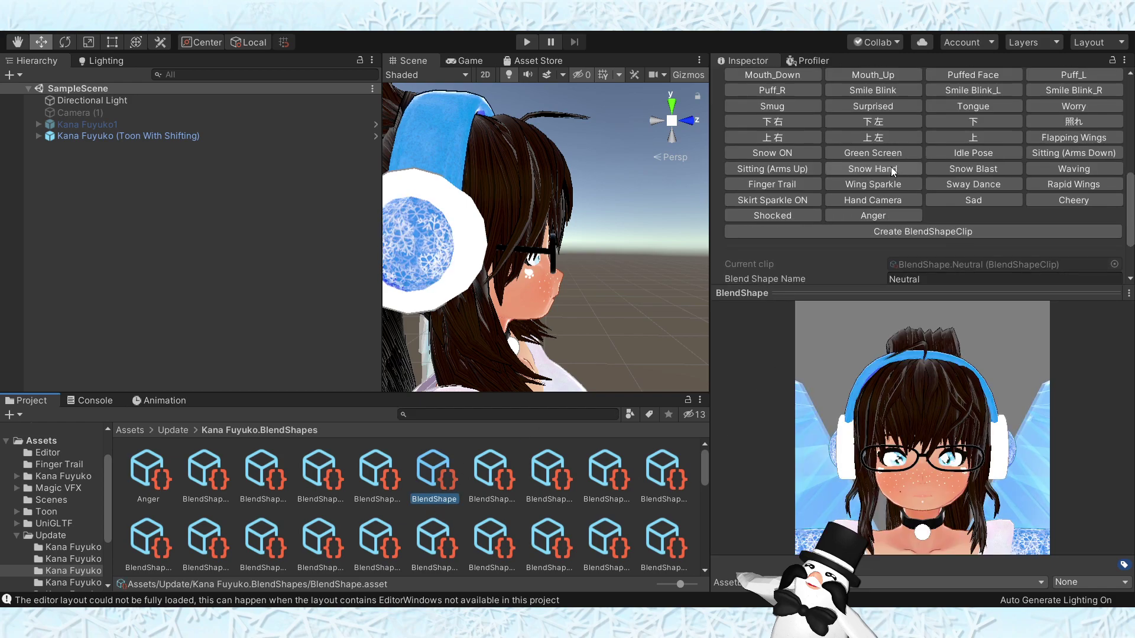
{"action": "scroll", "coordinate": [891, 169], "scroll_direction": "up", "scroll_amount": 5}
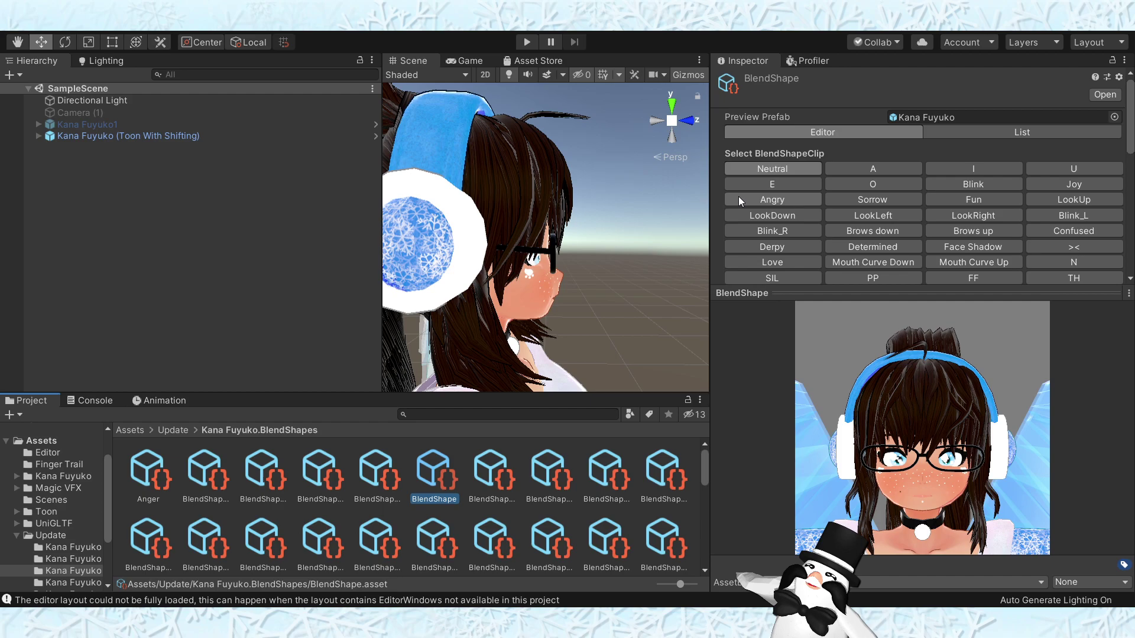
- Widen the Inspector again, make the BlendShape preview taller, and zoom it in on the avatar's head
{"action": "left_click_drag", "start_coordinate": [711, 196], "coordinate": [359, 275]}
{"action": "left_click_drag", "start_coordinate": [562, 292], "coordinate": [570, 254]}
{"action": "scroll", "coordinate": [952, 160], "scroll_direction": "down", "scroll_amount": 4}
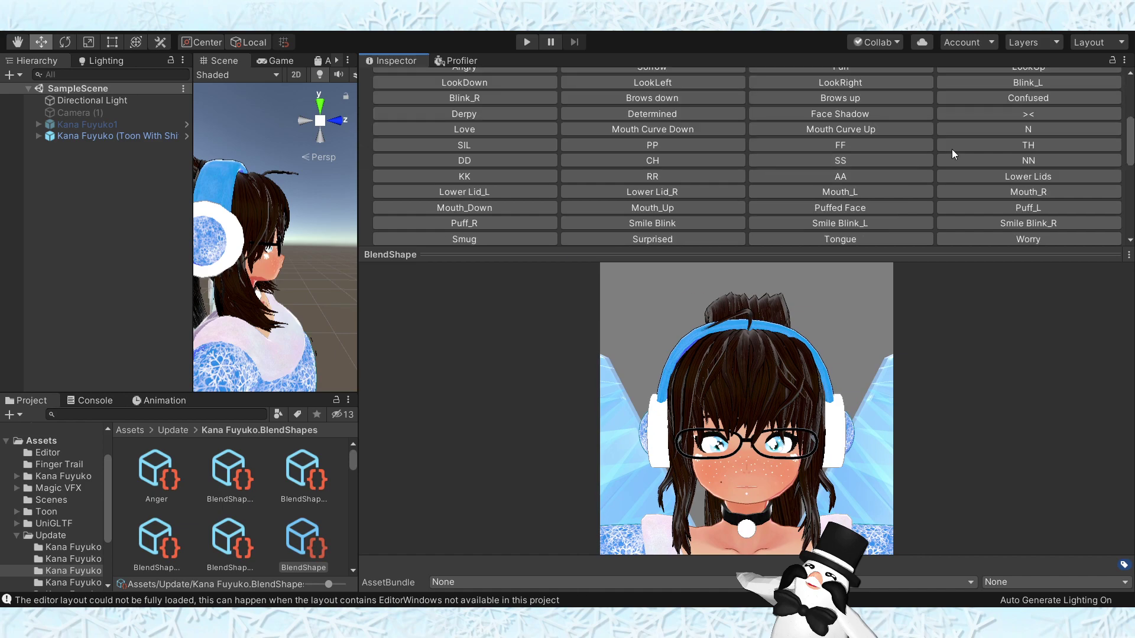
{"action": "left_click_drag", "start_coordinate": [1131, 156], "coordinate": [1132, 141]}
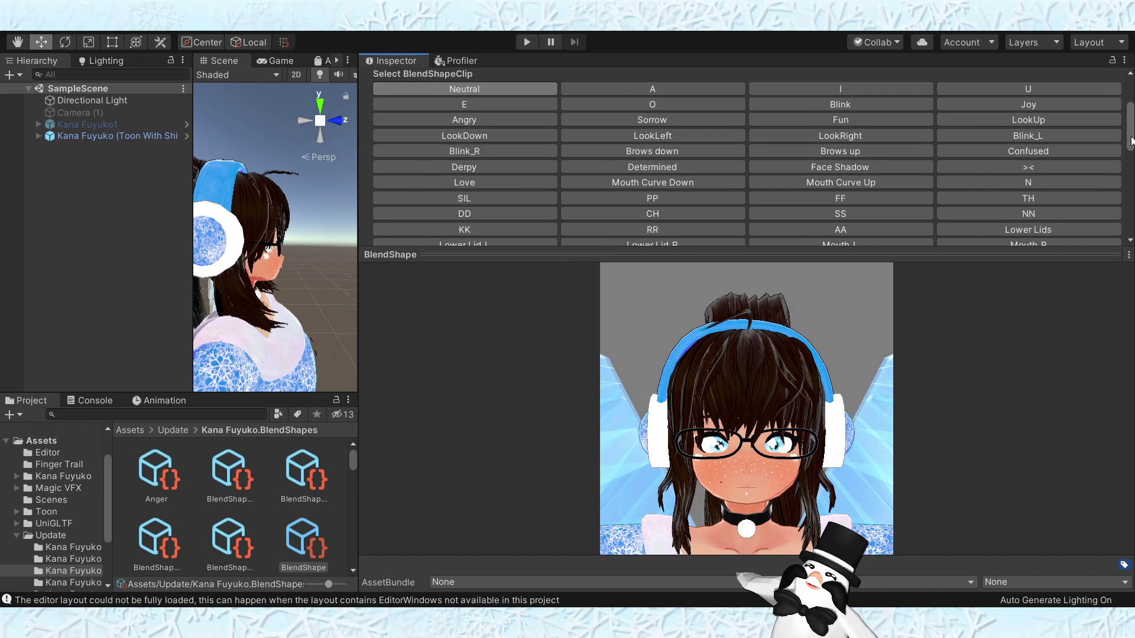
{"action": "scroll", "coordinate": [719, 412], "scroll_direction": "up", "scroll_amount": 5}
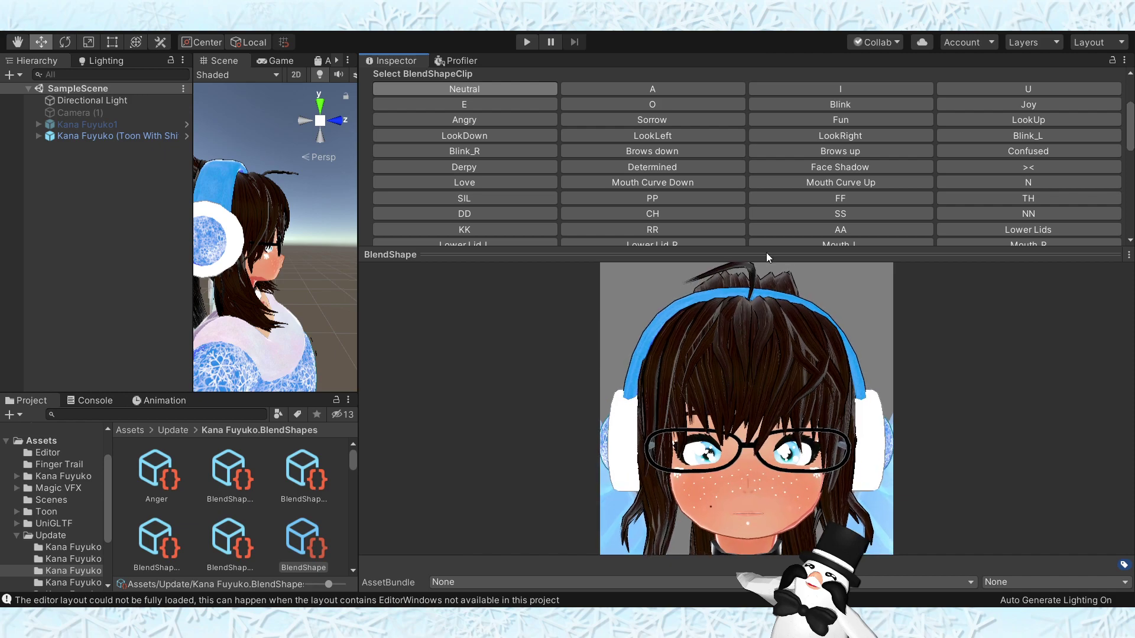
- Preview the Joy, Angry and Sorrow blend shape clips on the avatar's face
{"action": "left_click", "coordinate": [960, 105]}
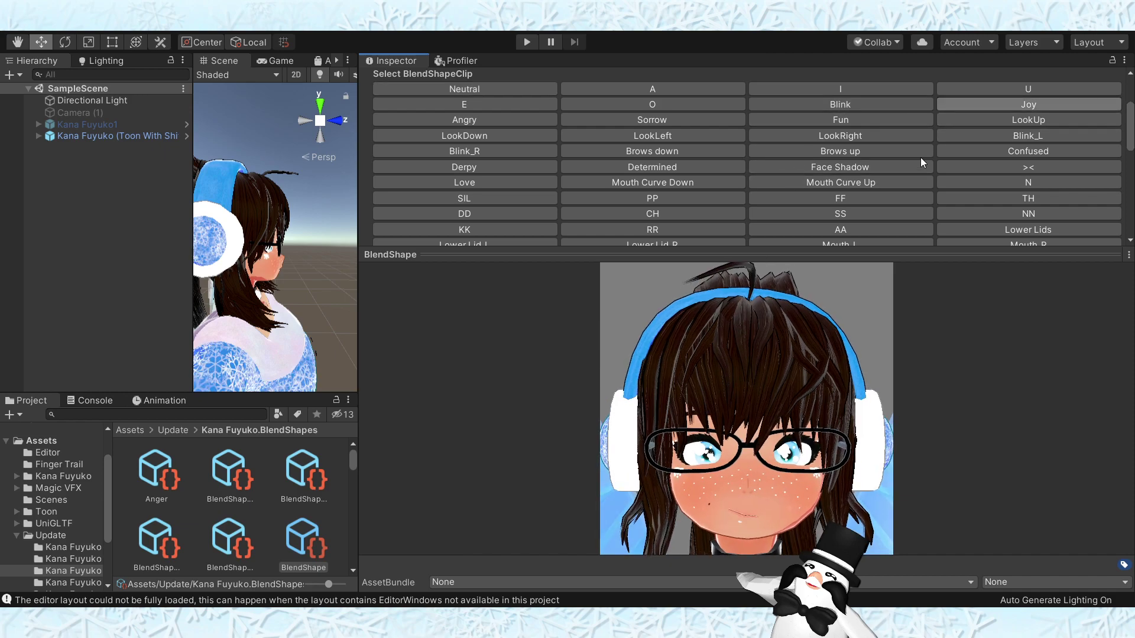
{"action": "left_click_drag", "start_coordinate": [763, 478], "coordinate": [763, 462]}
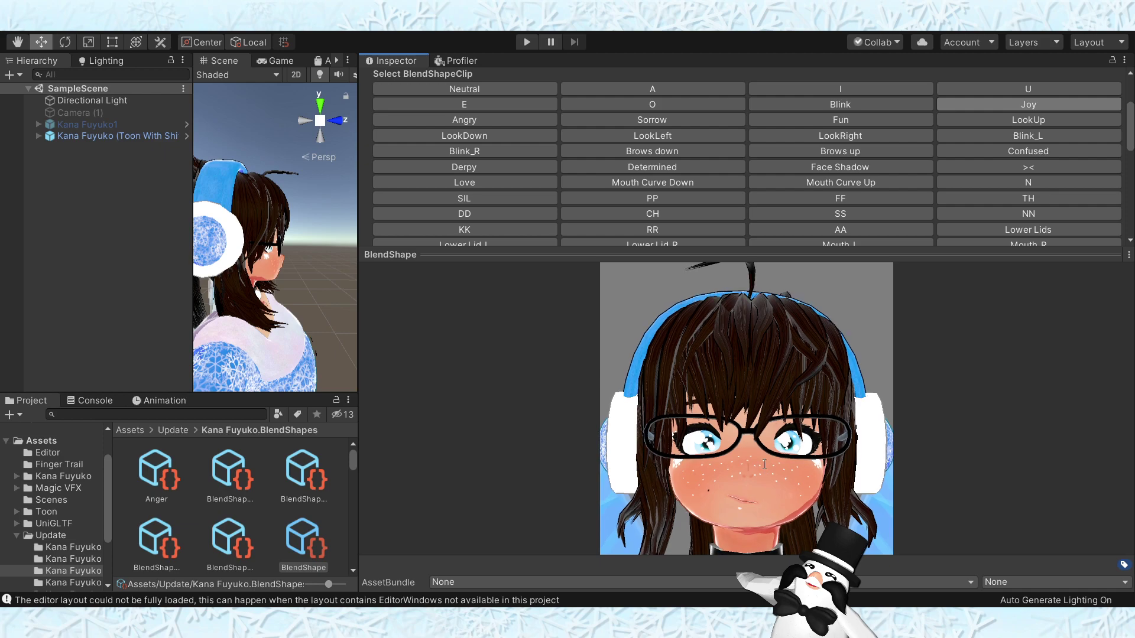
{"action": "left_click_drag", "start_coordinate": [764, 464], "coordinate": [715, 436]}
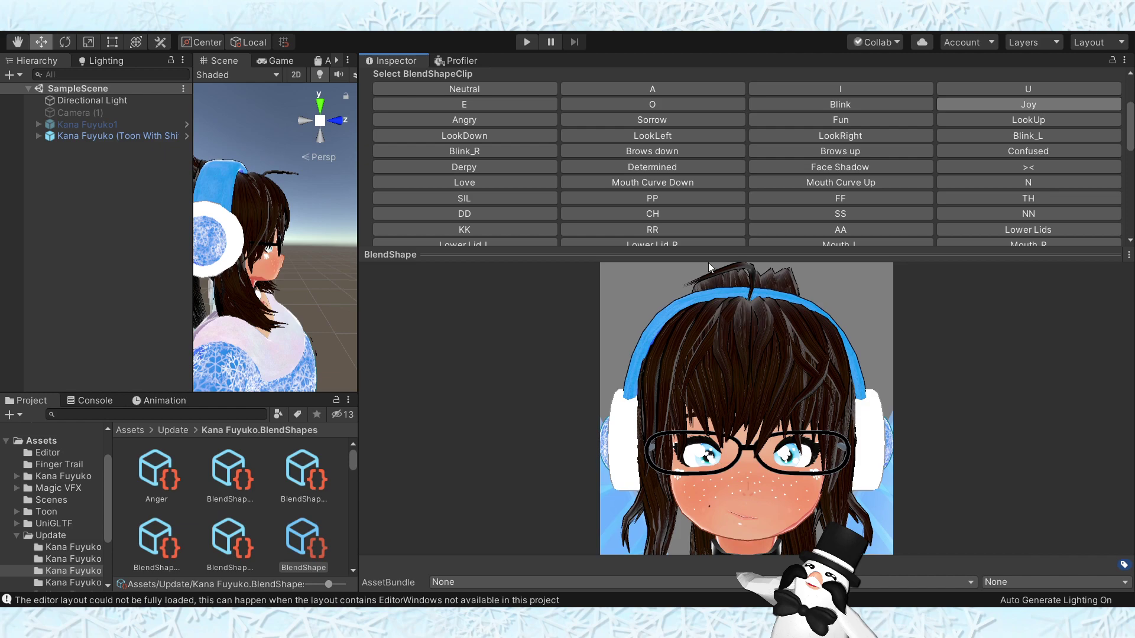
{"action": "left_click", "coordinate": [501, 124]}
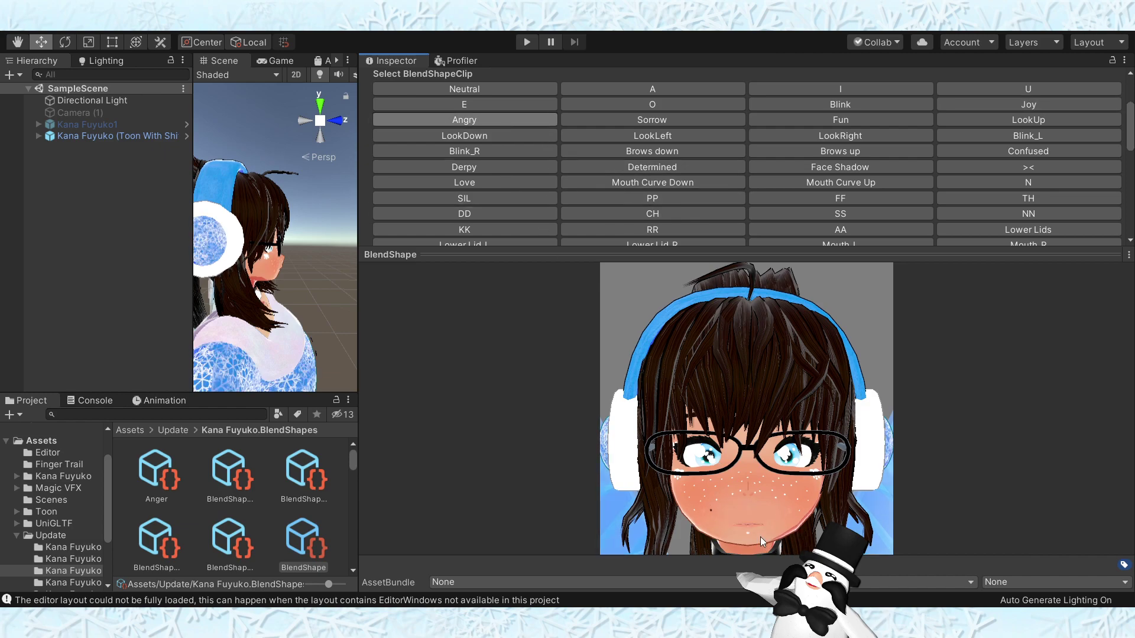
{"action": "left_click", "coordinate": [699, 121]}
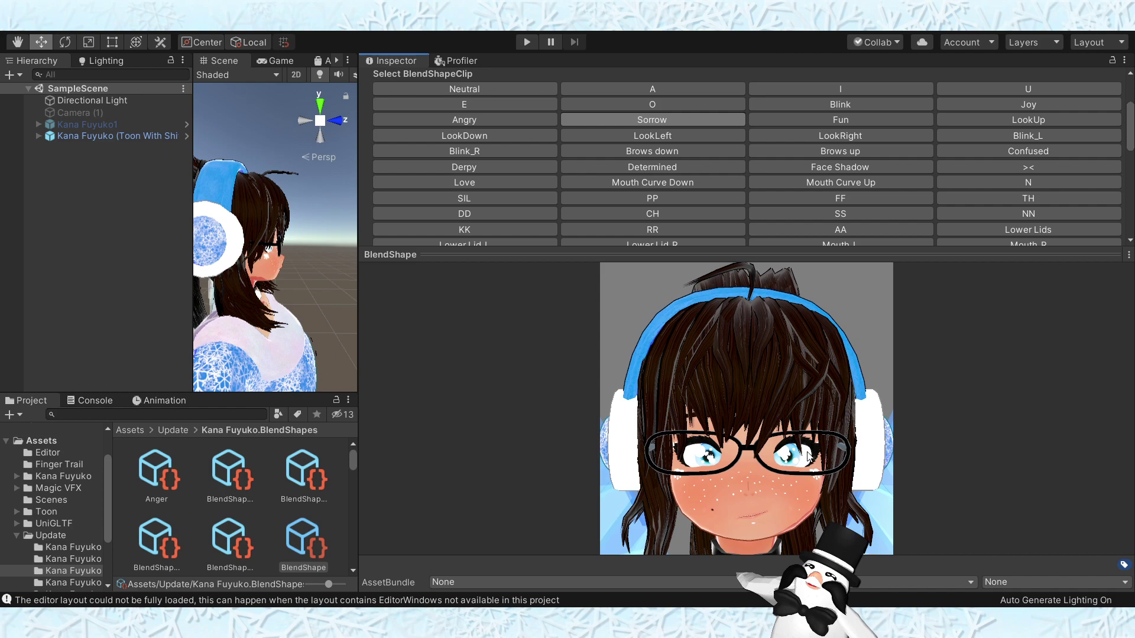
- Preview the Surprised clip from slightly different angles and return to the start of the clip list
{"action": "scroll", "coordinate": [772, 180], "scroll_direction": "down", "scroll_amount": 5}
{"action": "scroll", "coordinate": [772, 180], "scroll_direction": "down", "scroll_amount": 3}
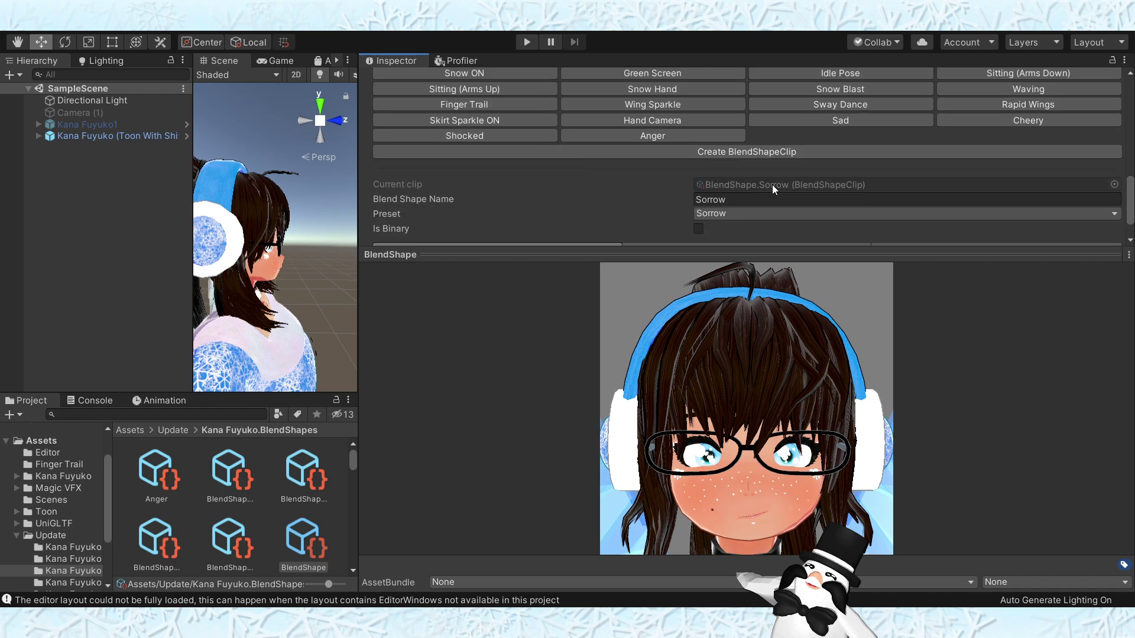
{"action": "scroll", "coordinate": [772, 185], "scroll_direction": "up", "scroll_amount": 3}
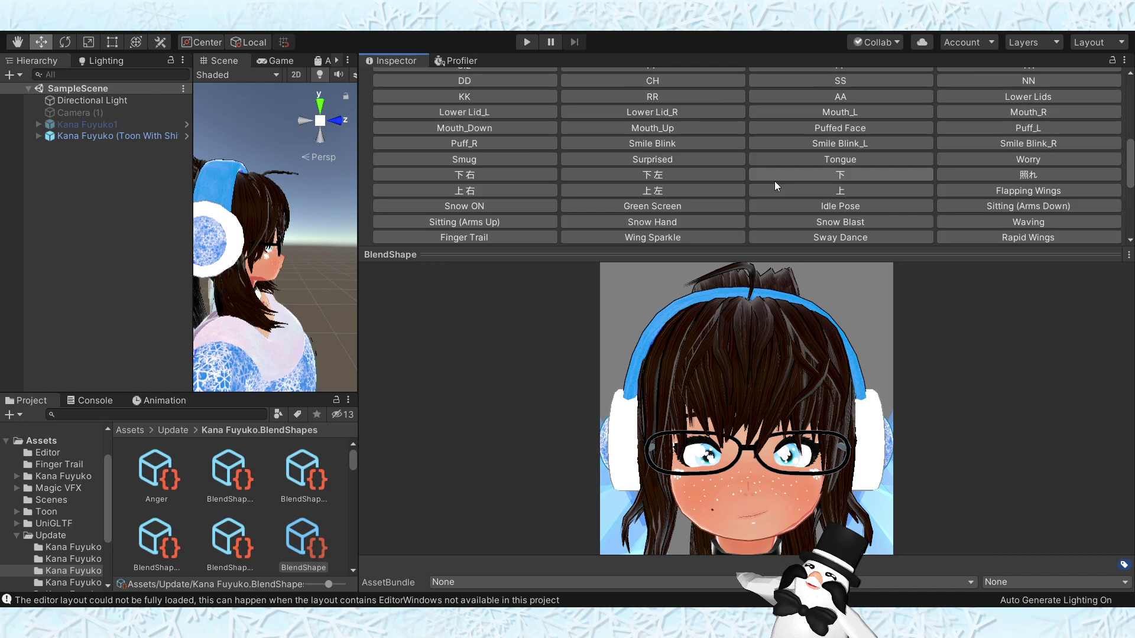
{"action": "left_click", "coordinate": [676, 157]}
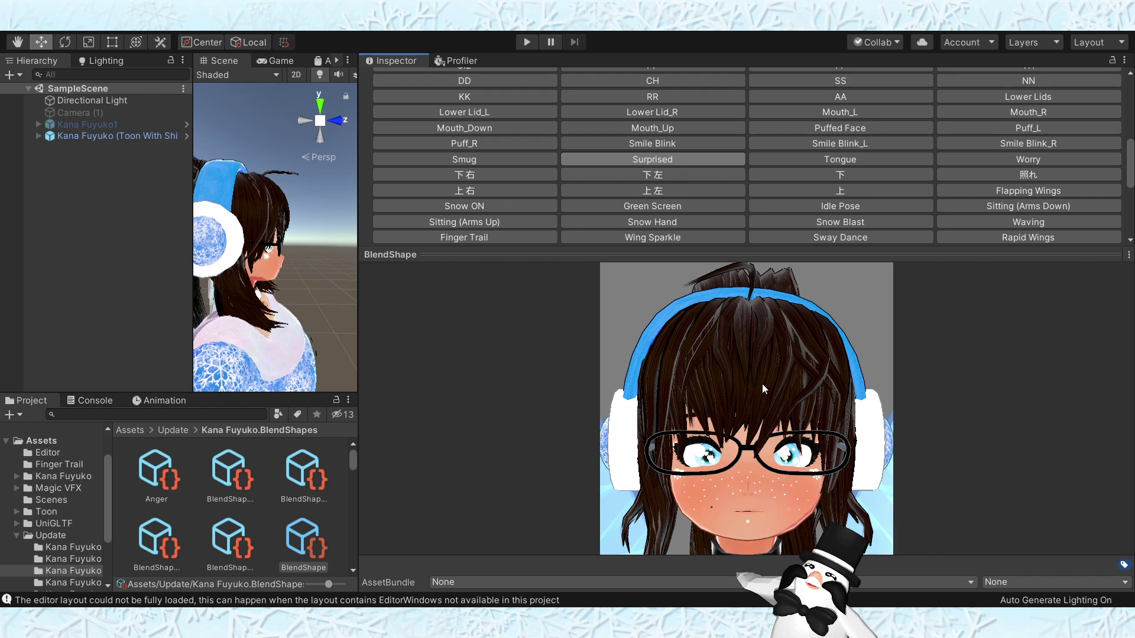
{"action": "left_click_drag", "start_coordinate": [761, 384], "coordinate": [745, 389]}
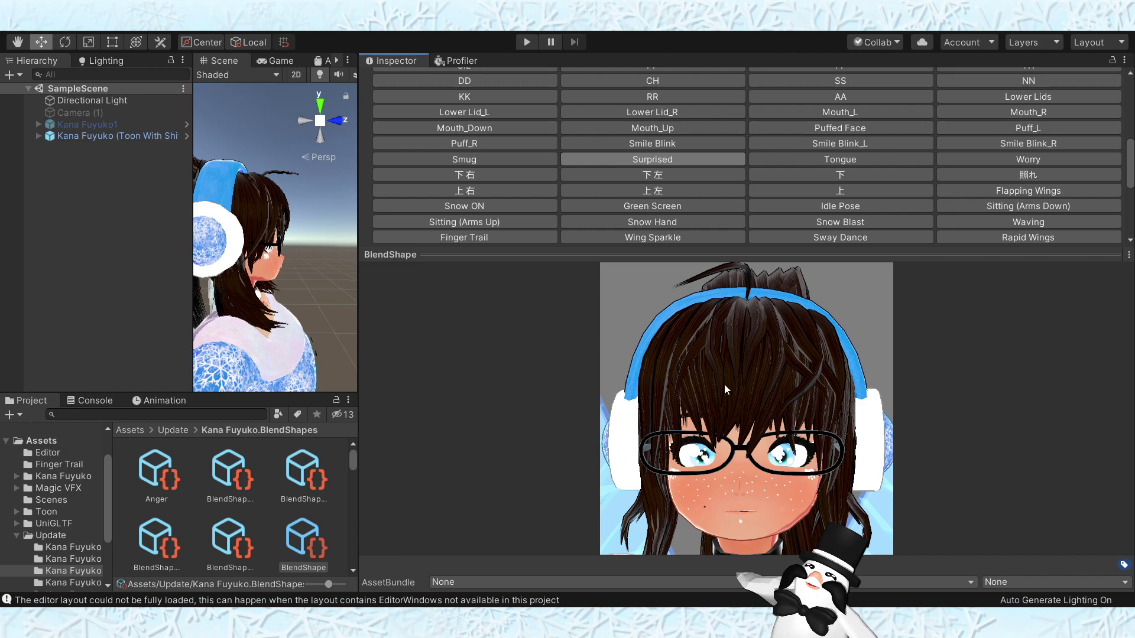
{"action": "left_click_drag", "start_coordinate": [726, 382], "coordinate": [743, 382]}
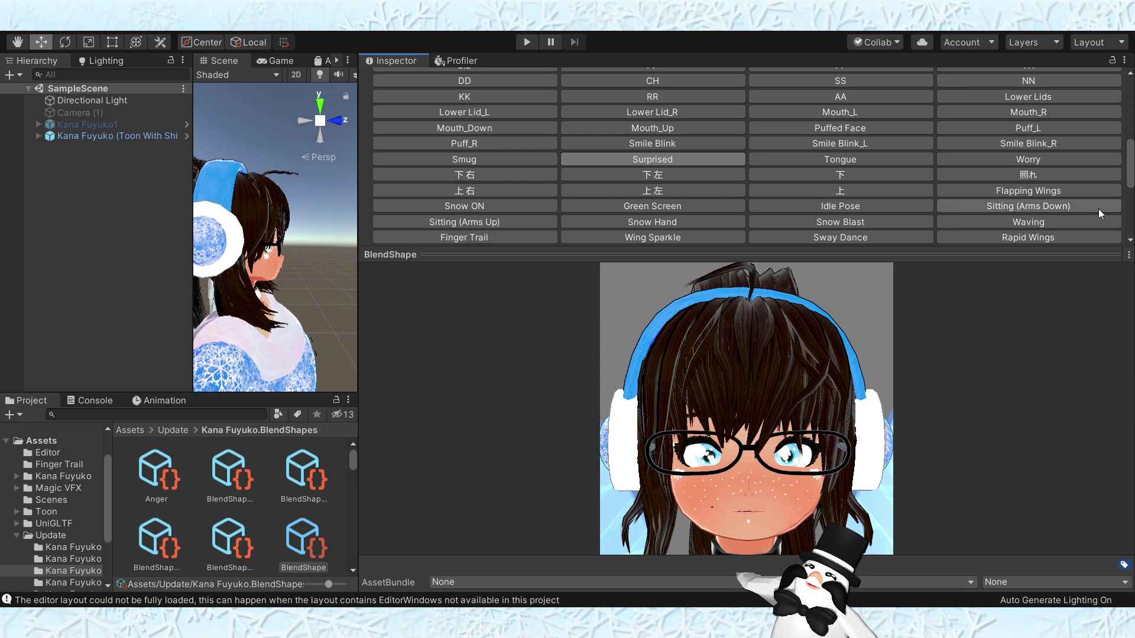
{"action": "left_click_drag", "start_coordinate": [1129, 161], "coordinate": [1128, 124]}
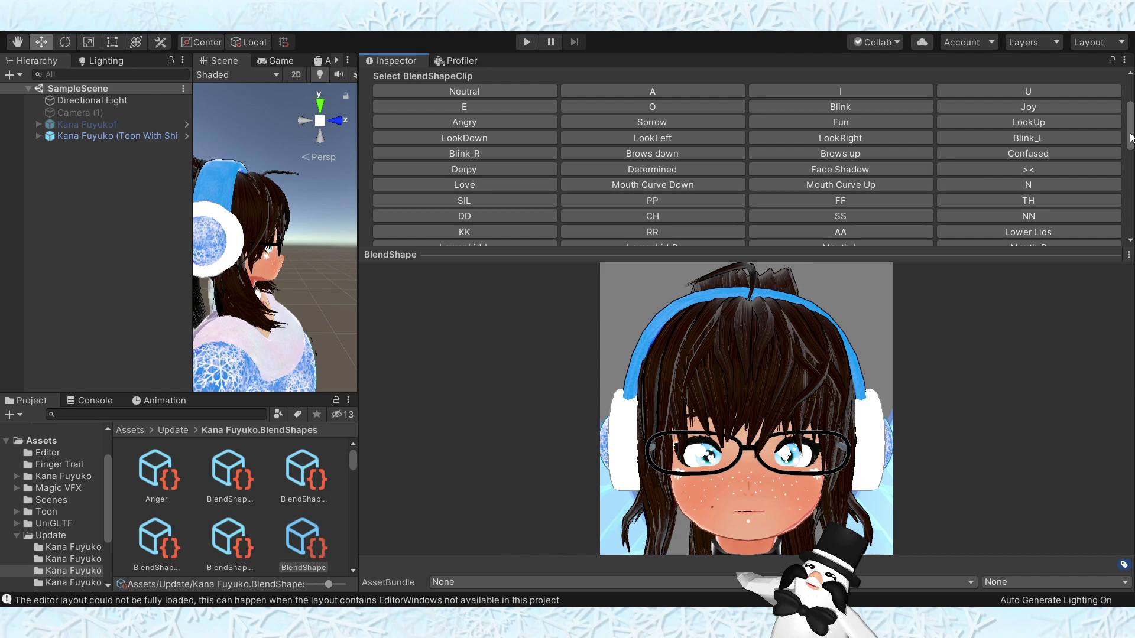
- Preview the custom Anger, Shocked, Sad and Cheery clips at the end of the clip list on the avatar's face
{"action": "scroll", "coordinate": [1130, 137], "scroll_direction": "down", "scroll_amount": 8}
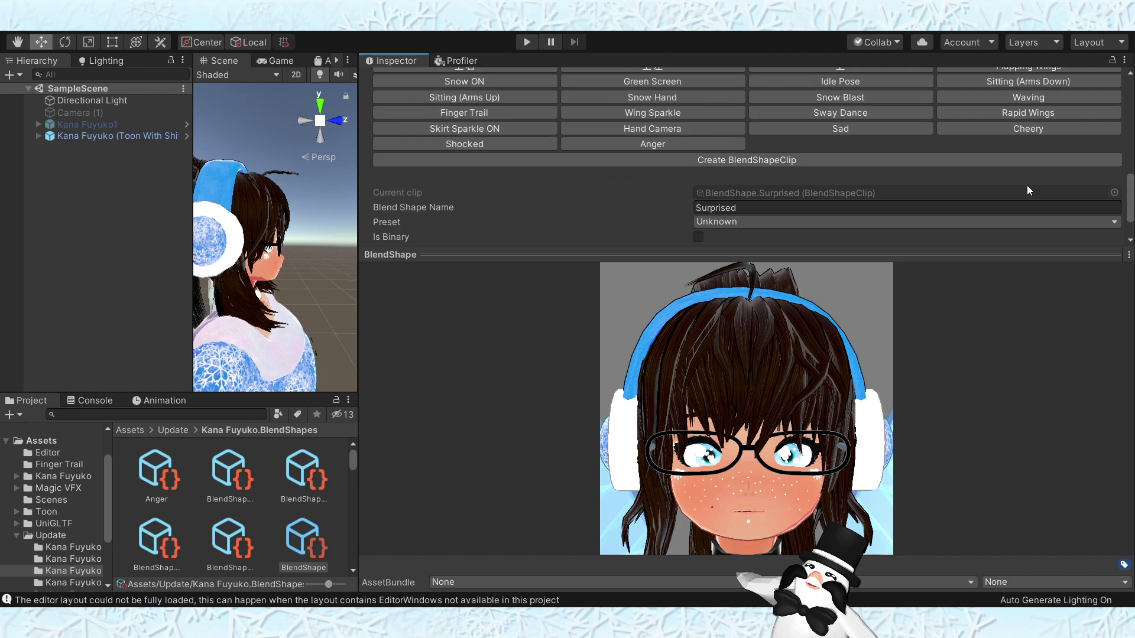
{"action": "left_click", "coordinate": [644, 144]}
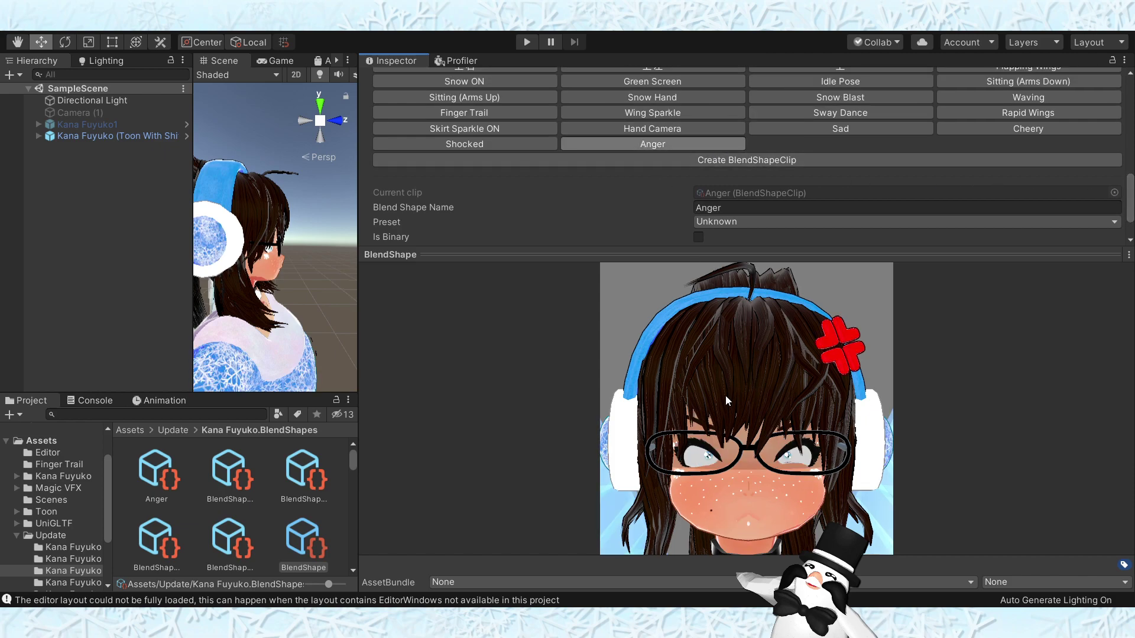
{"action": "left_click", "coordinate": [492, 143]}
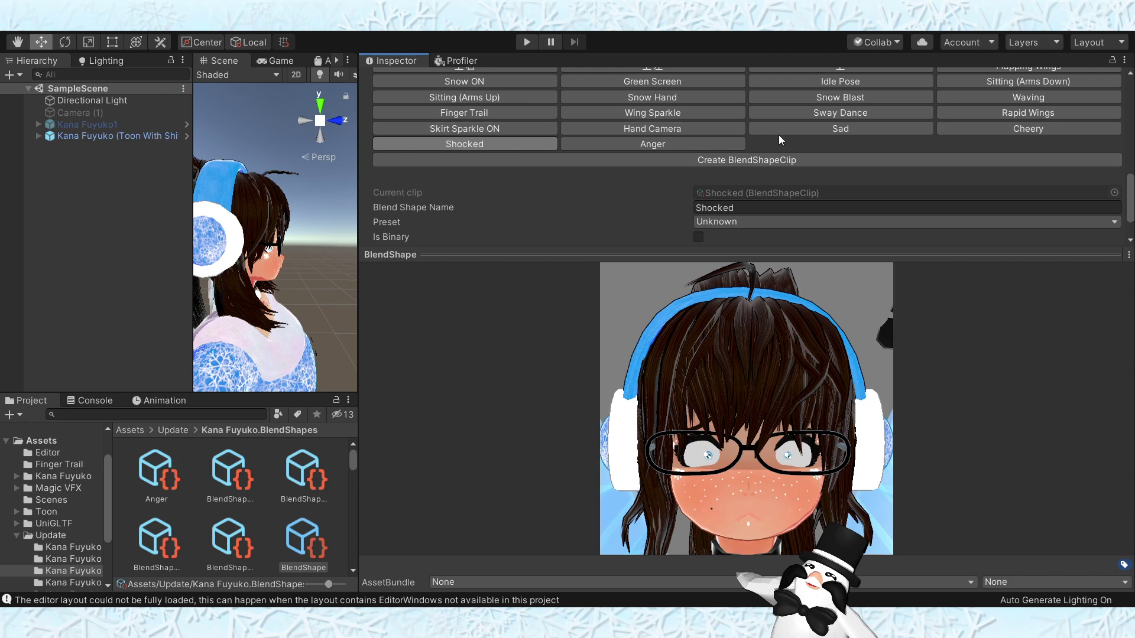
{"action": "left_click", "coordinate": [799, 125]}
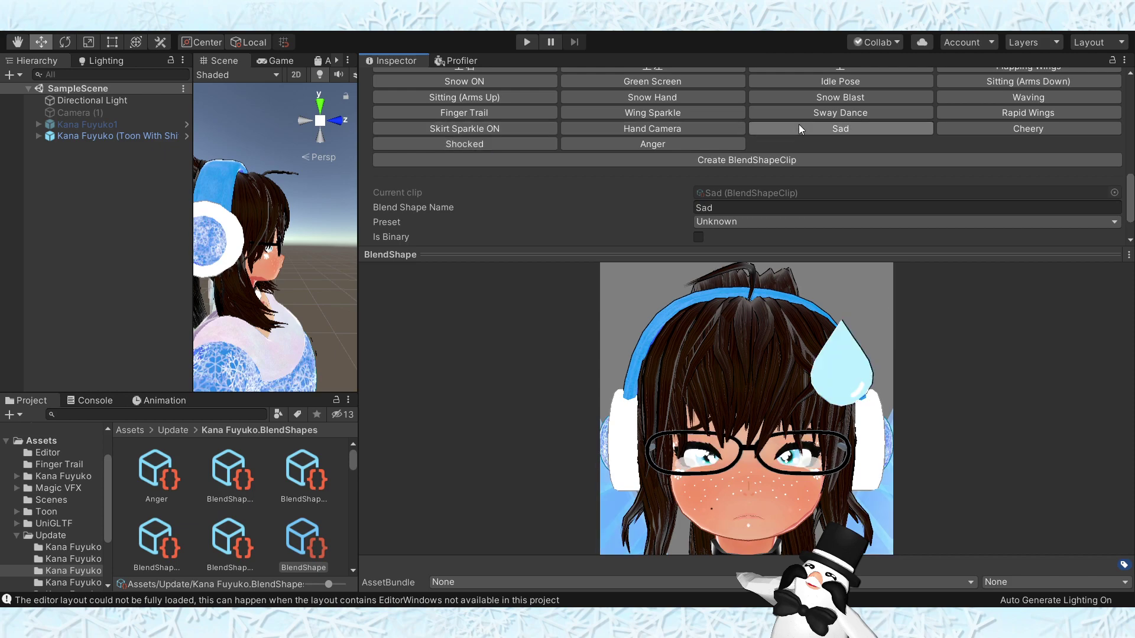
{"action": "left_click", "coordinate": [969, 135]}
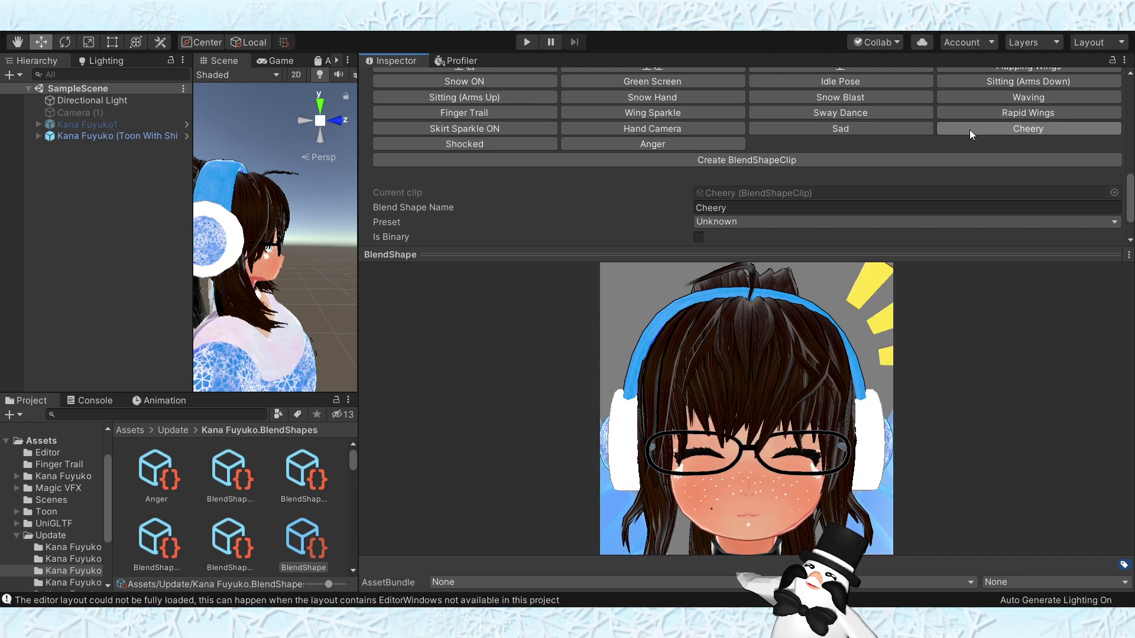
- Compare the Sad and Cheery expressions by alternating between them, and preview Shocked and Anger again
{"action": "left_click", "coordinate": [866, 131]}
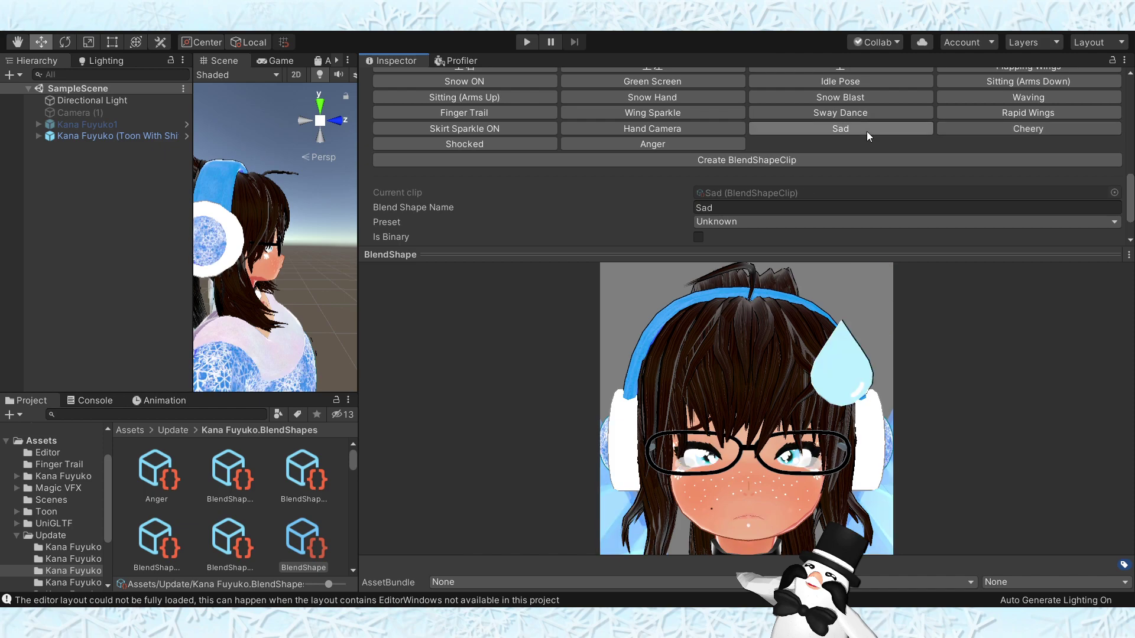
{"action": "left_click", "coordinate": [950, 128]}
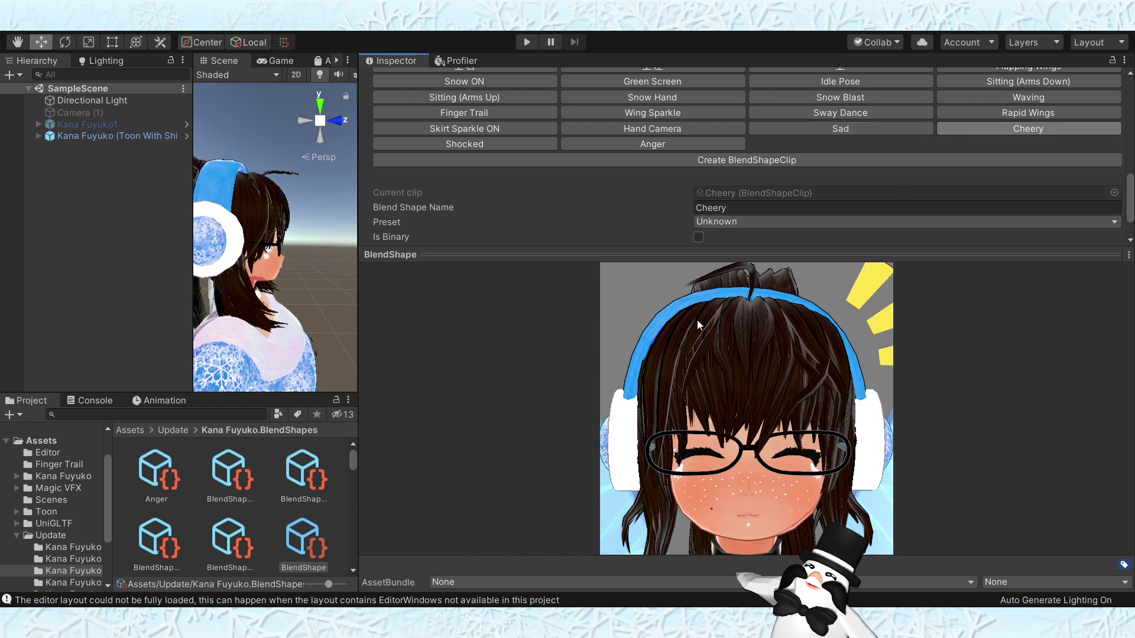
{"action": "left_click", "coordinate": [869, 129]}
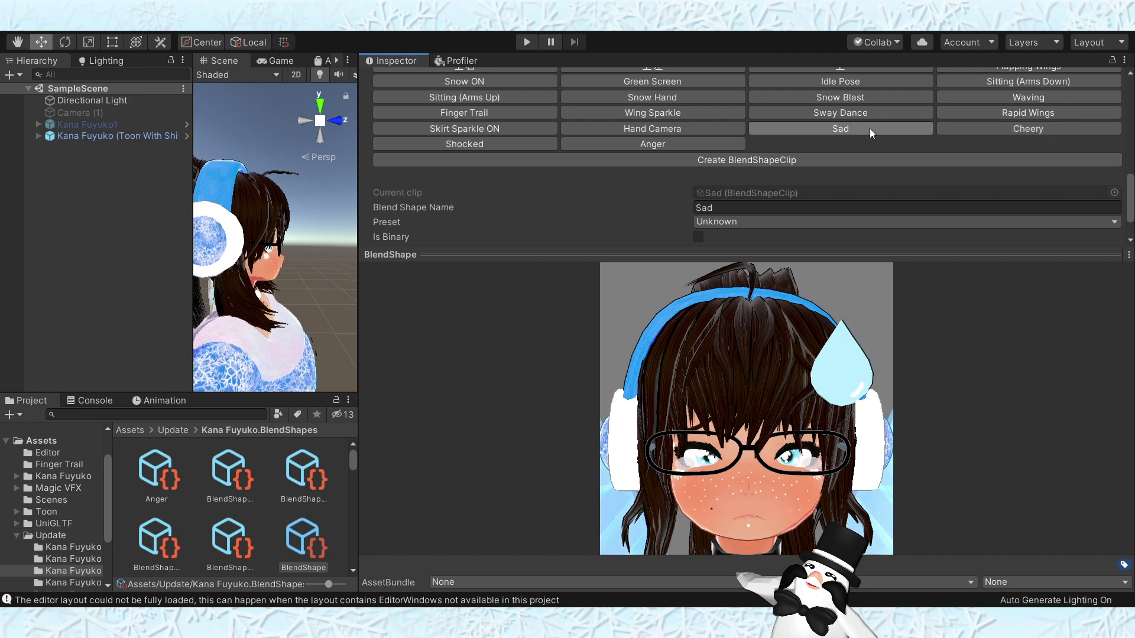
{"action": "left_click", "coordinate": [987, 130]}
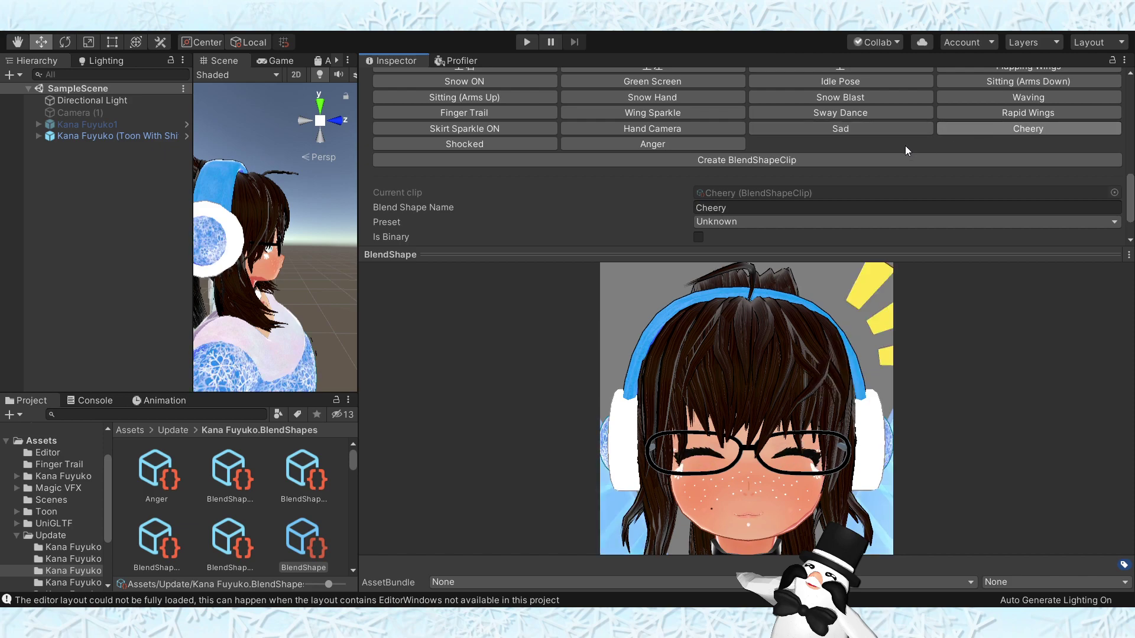
{"action": "left_click", "coordinate": [505, 144]}
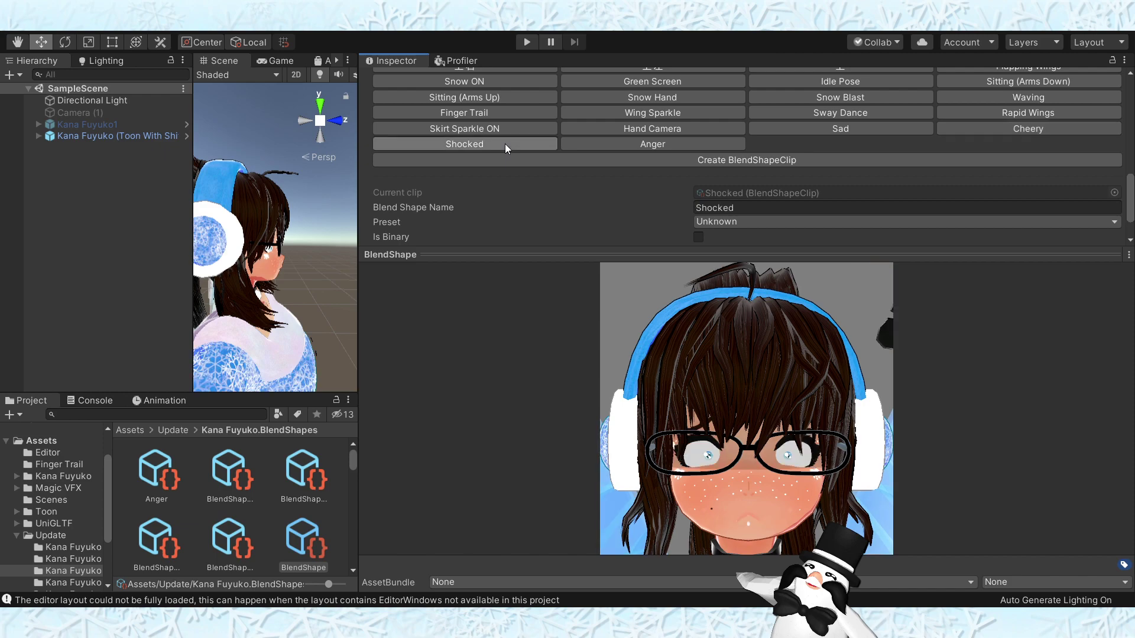
{"action": "left_click", "coordinate": [611, 147]}
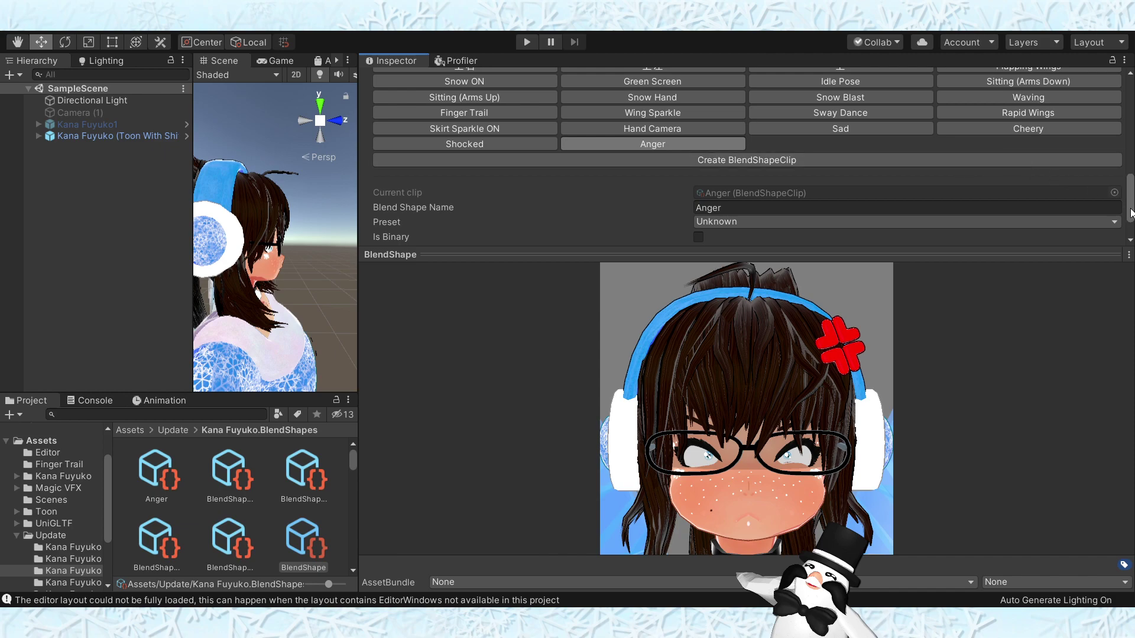
- Return to the standard expressions near the start of the clip list and preview Sorrow, Fun and Angry
{"action": "left_click_drag", "start_coordinate": [1131, 213], "coordinate": [1130, 159]}
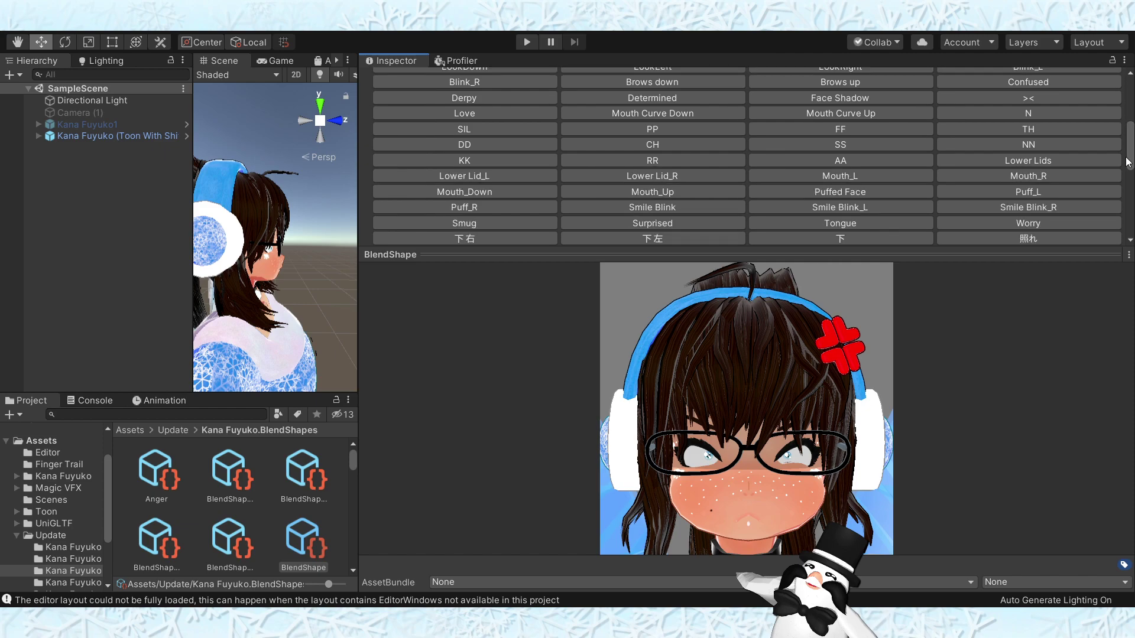
{"action": "scroll", "coordinate": [746, 156], "scroll_direction": "up", "scroll_amount": 5}
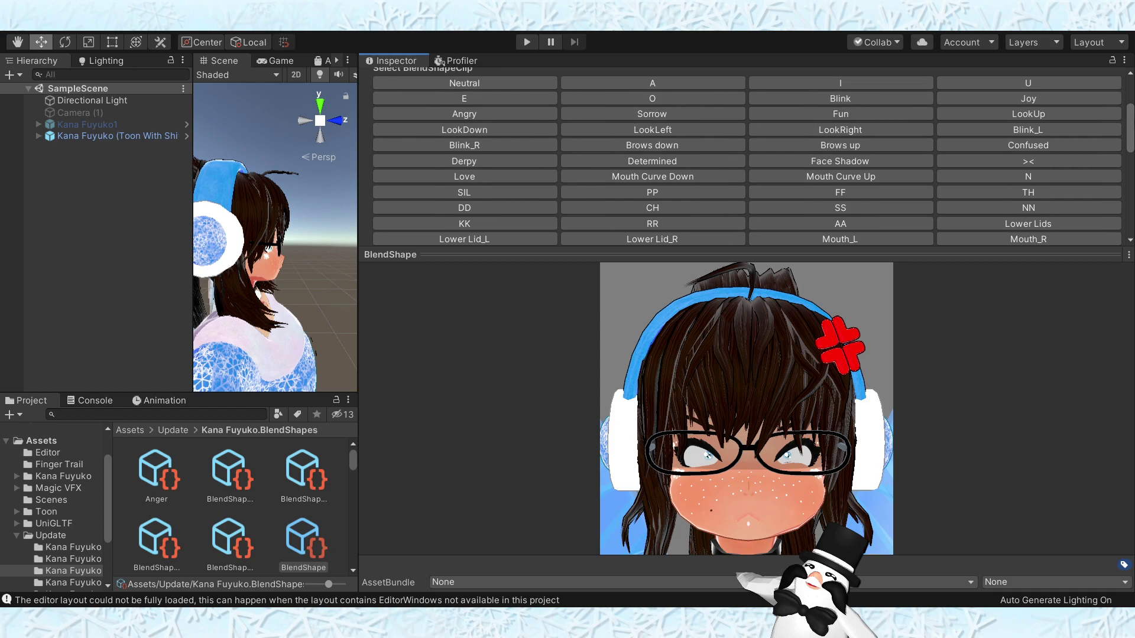
{"action": "left_click", "coordinate": [690, 176]}
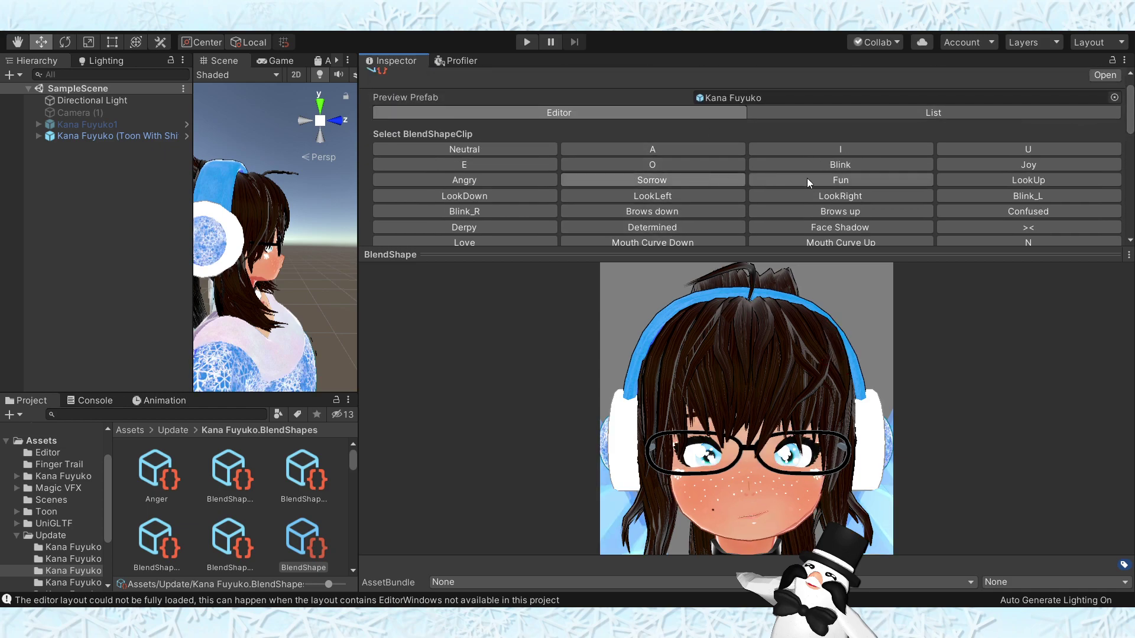
{"action": "left_click", "coordinate": [859, 184]}
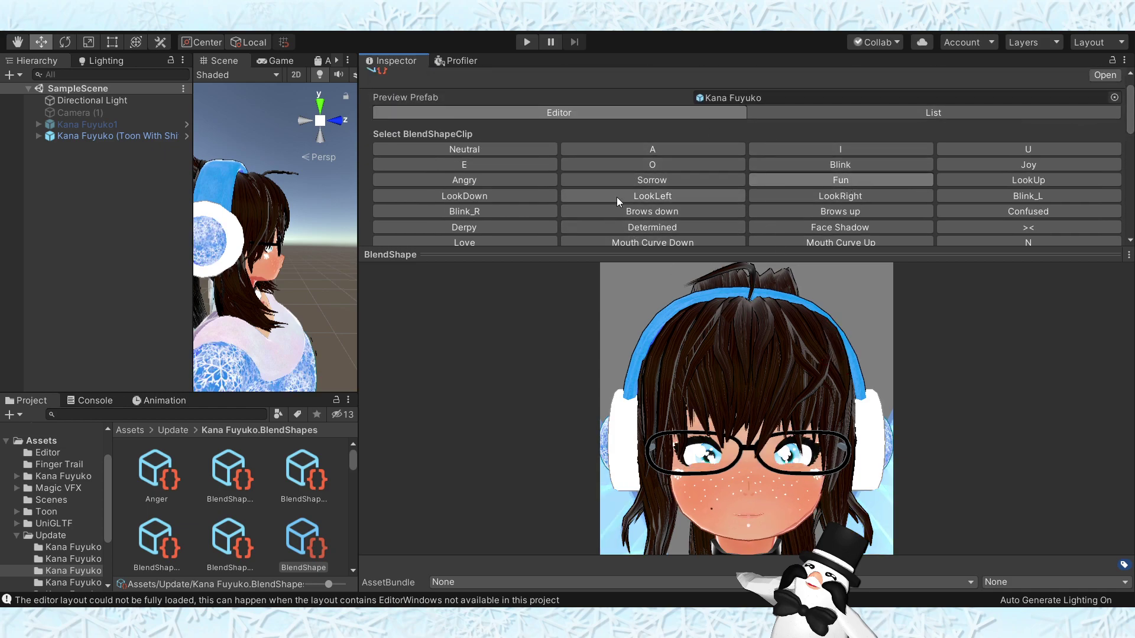
{"action": "left_click", "coordinate": [498, 181]}
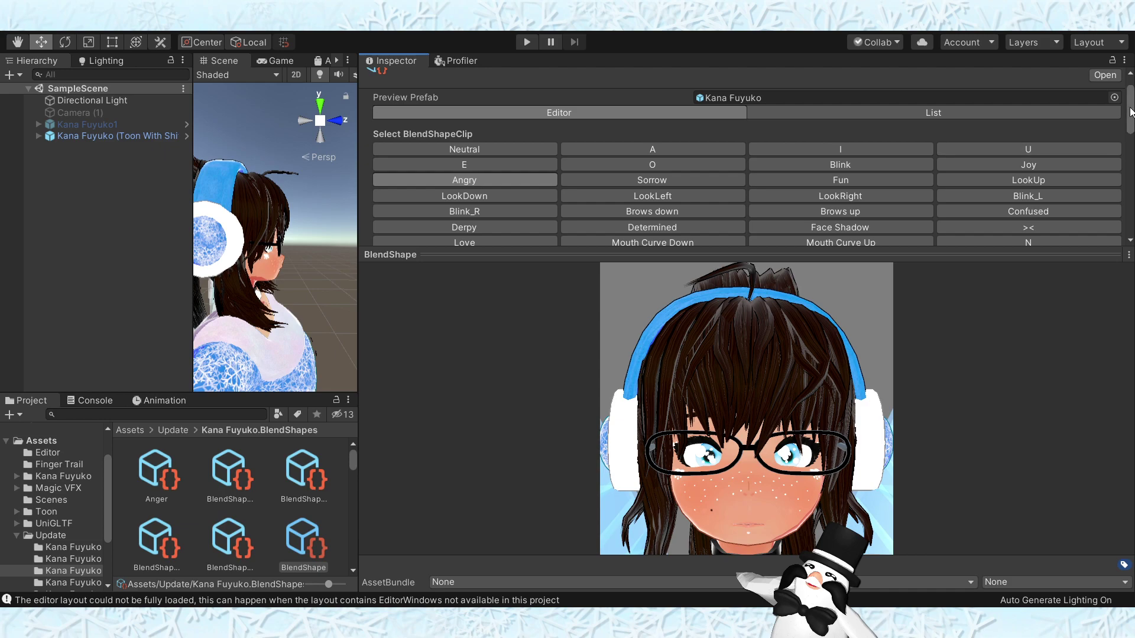
- Look through the clip list and preview the A and O vowel mouth shapes on the avatar
{"action": "left_click_drag", "start_coordinate": [1131, 117], "coordinate": [1131, 136]}
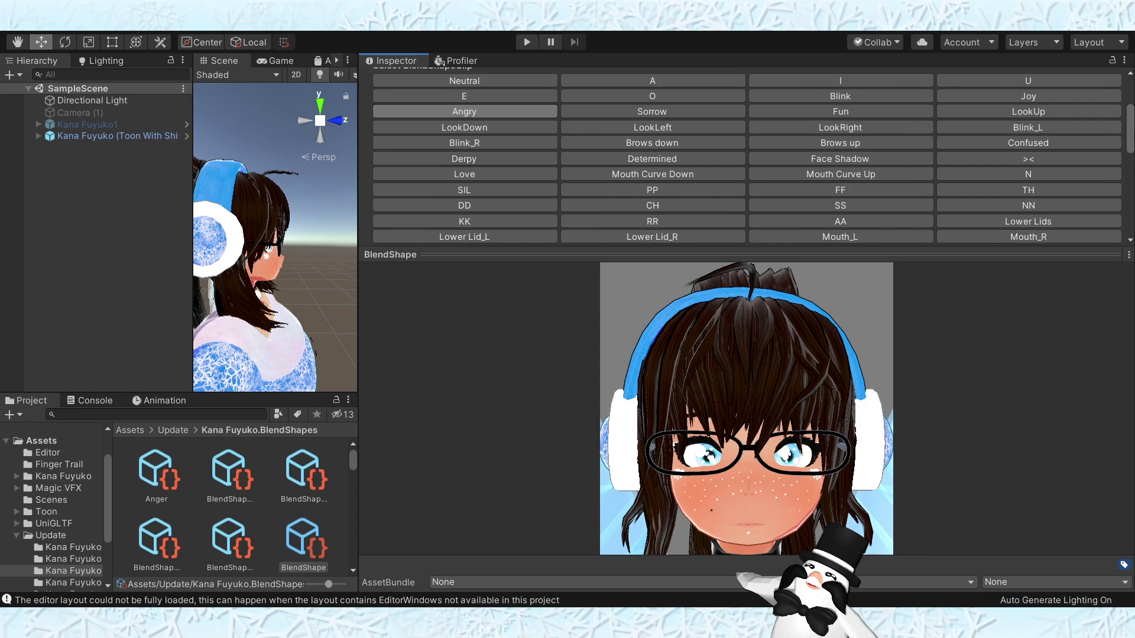
{"action": "left_click_drag", "start_coordinate": [1131, 137], "coordinate": [1131, 153]}
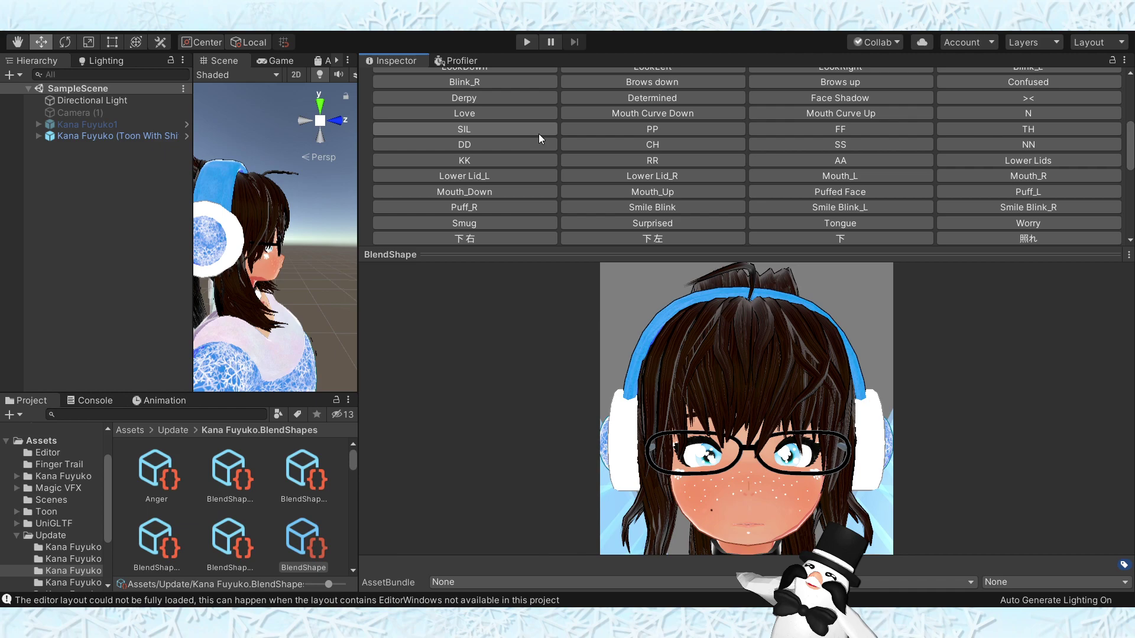
{"action": "scroll", "coordinate": [537, 134], "scroll_direction": "up", "scroll_amount": 5}
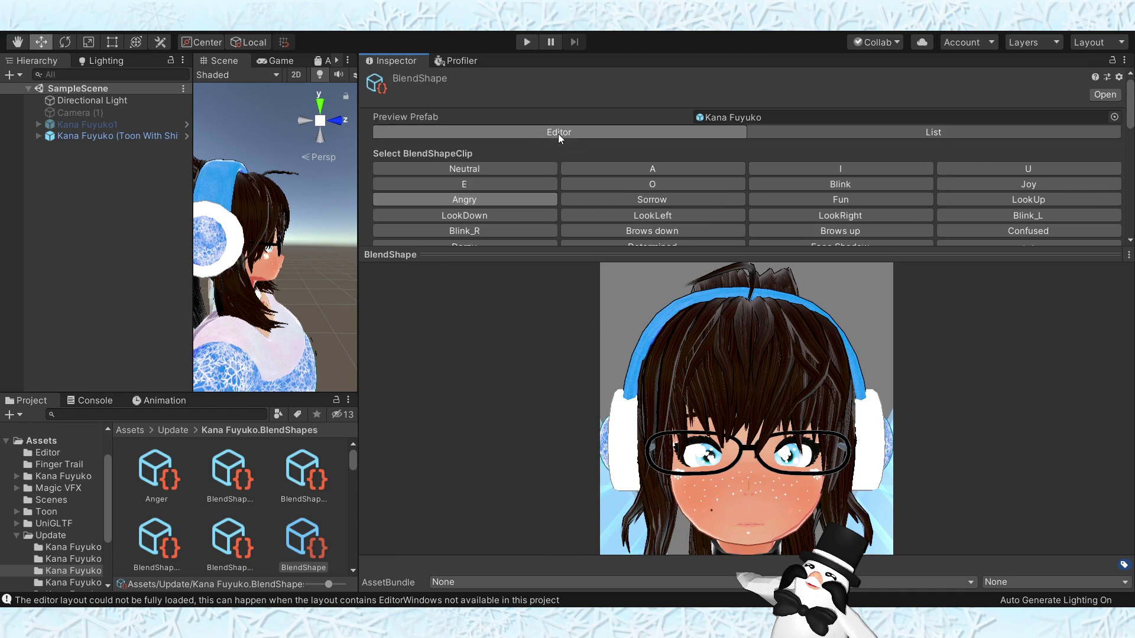
{"action": "left_click", "coordinate": [655, 171]}
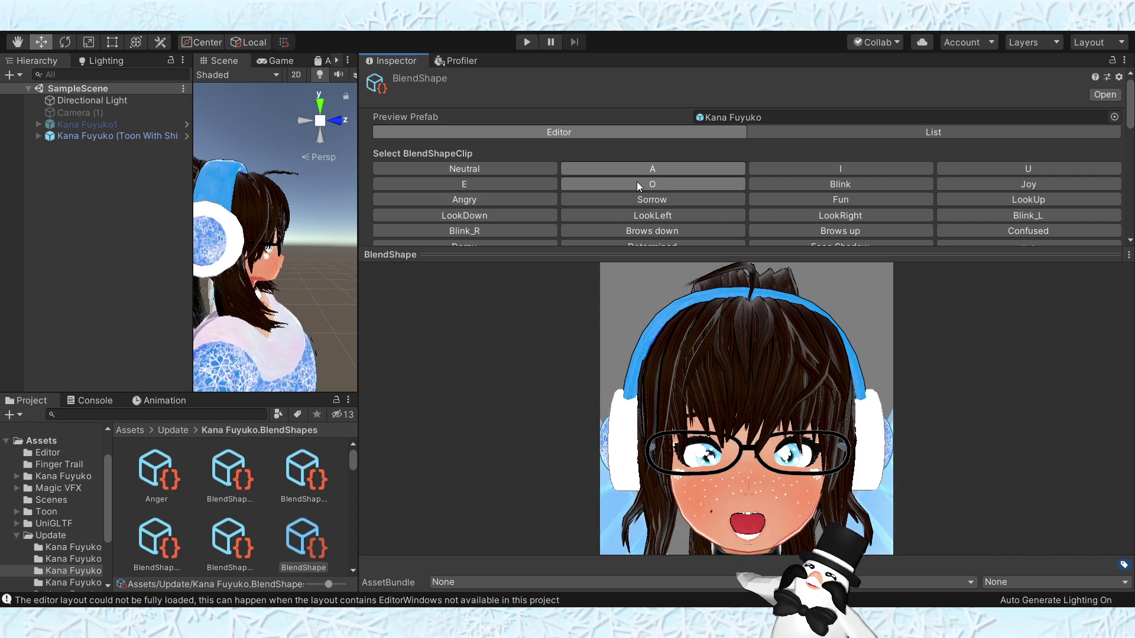
{"action": "left_click", "coordinate": [636, 184]}
- Look over the clip list and preview the SIL mouth shape on the avatar's face from slightly different angles
{"action": "scroll", "coordinate": [633, 198], "scroll_direction": "down", "scroll_amount": 4}
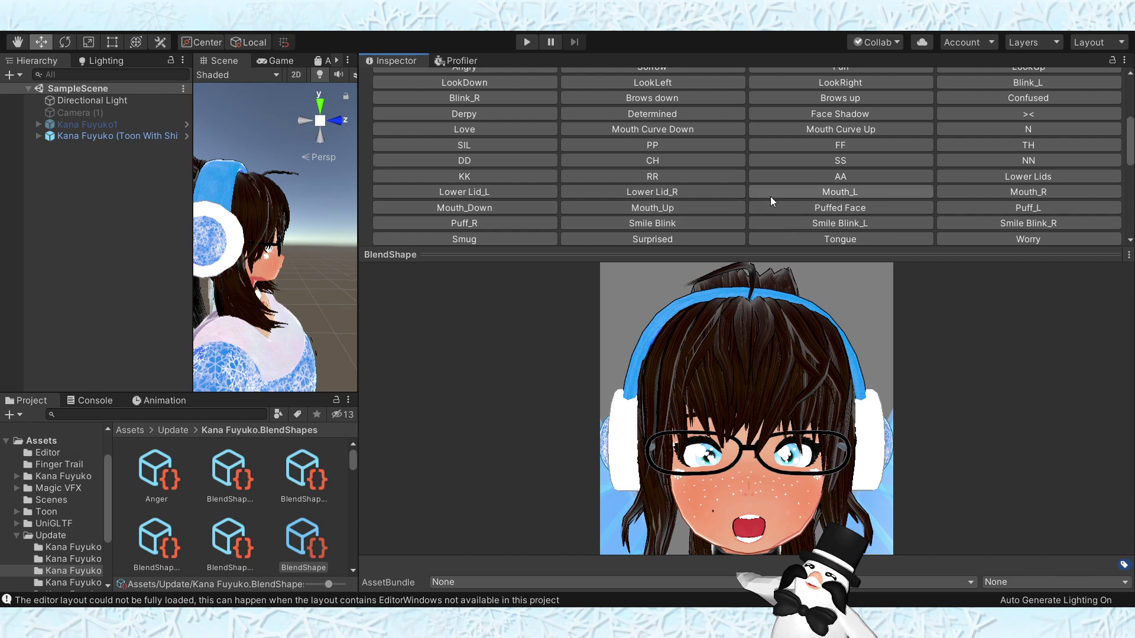
{"action": "scroll", "coordinate": [777, 159], "scroll_direction": "up", "scroll_amount": 5}
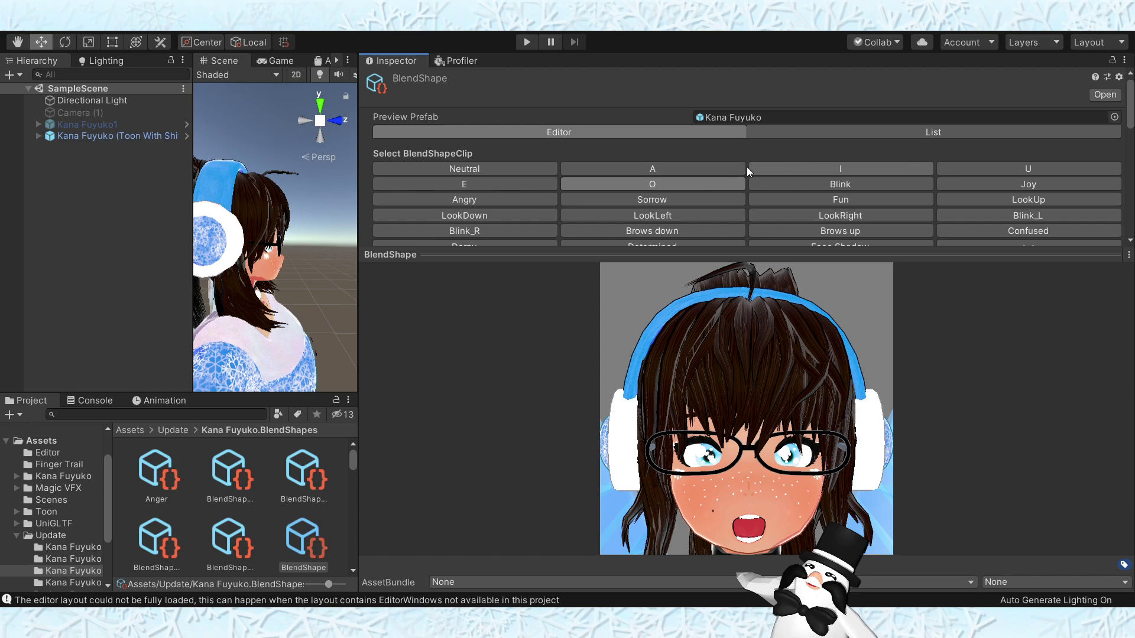
{"action": "scroll", "coordinate": [778, 169], "scroll_direction": "down", "scroll_amount": 5}
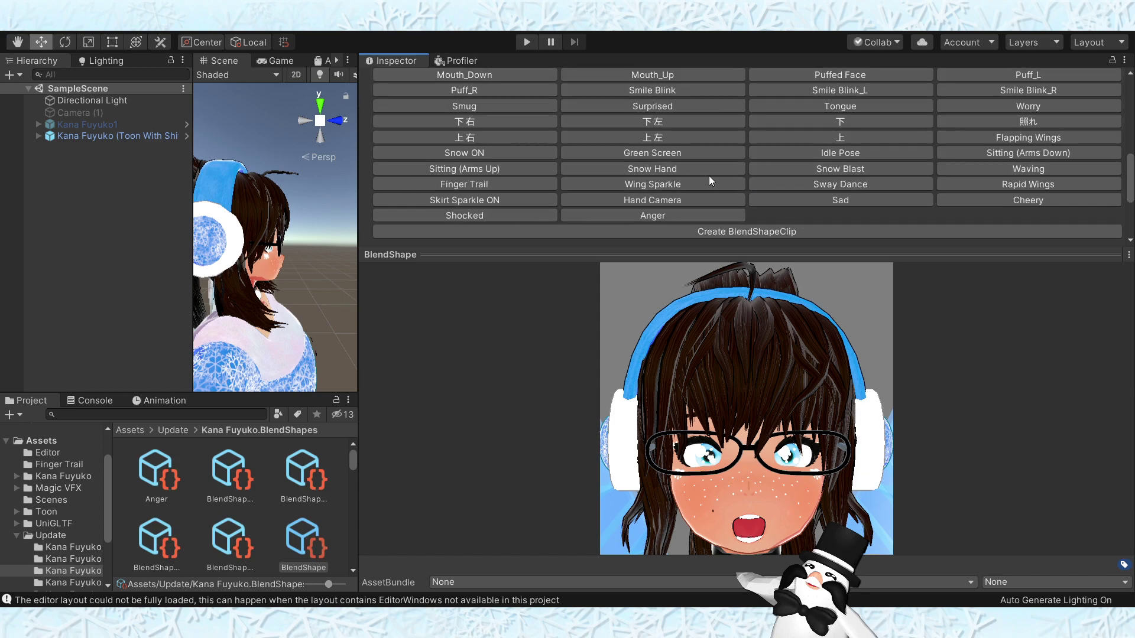
{"action": "scroll", "coordinate": [828, 201], "scroll_direction": "up", "scroll_amount": 5}
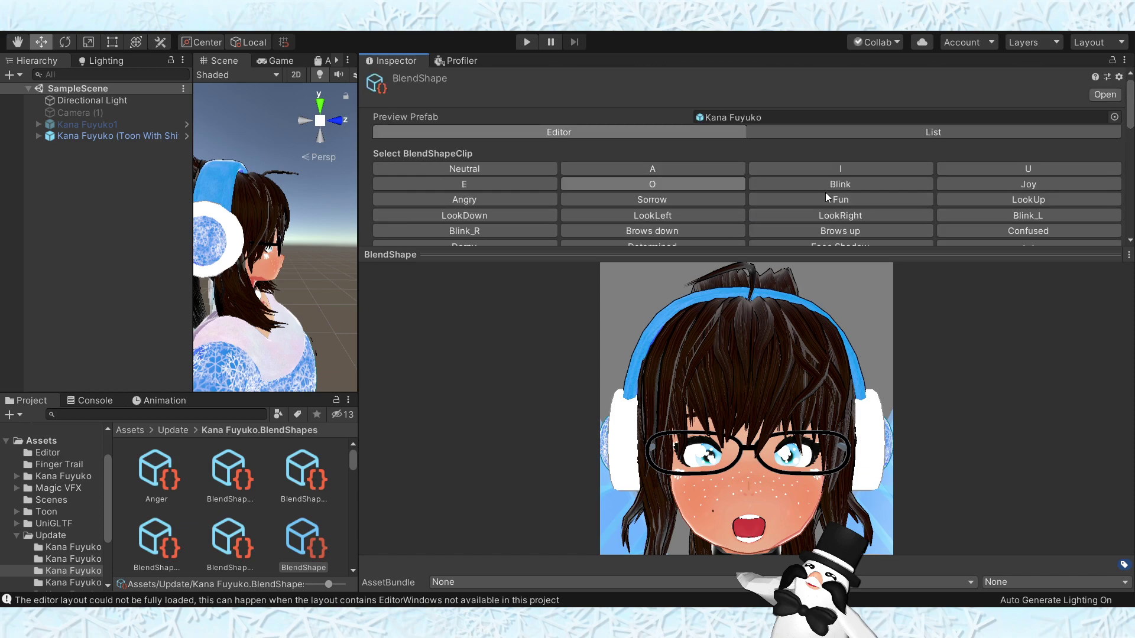
{"action": "scroll", "coordinate": [812, 200], "scroll_direction": "down", "scroll_amount": 3}
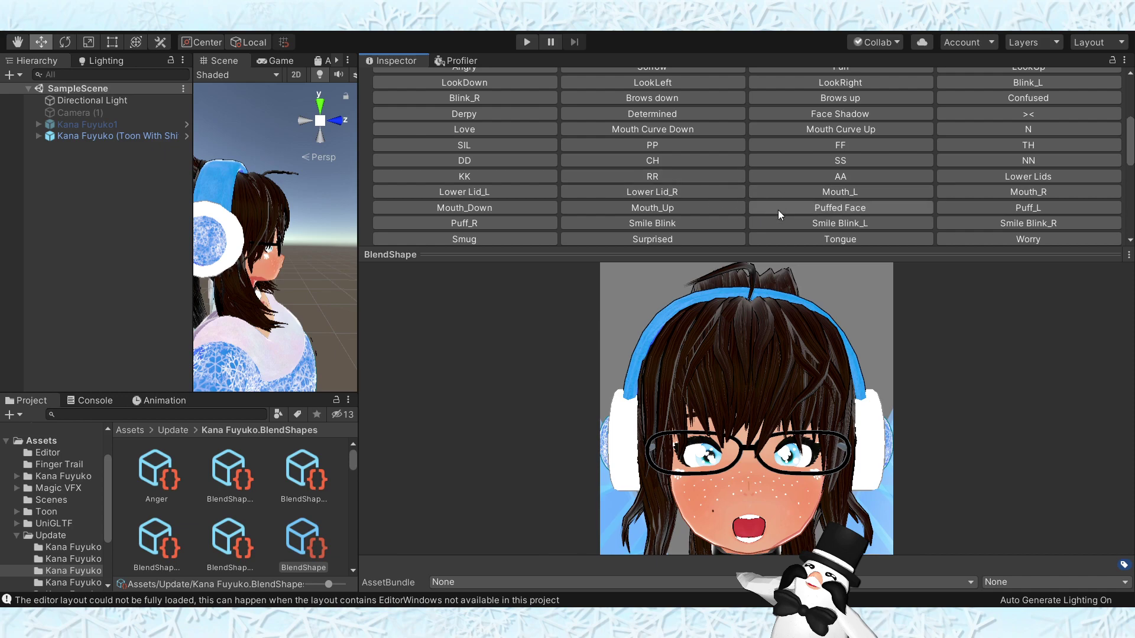
{"action": "left_click", "coordinate": [792, 145]}
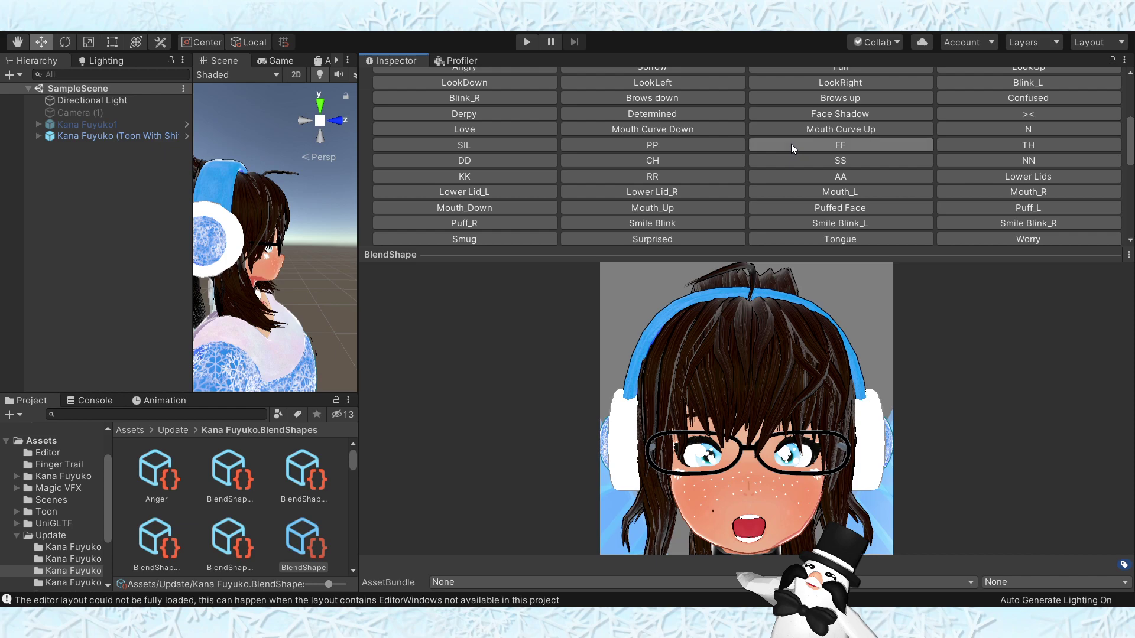
{"action": "left_click", "coordinate": [460, 148]}
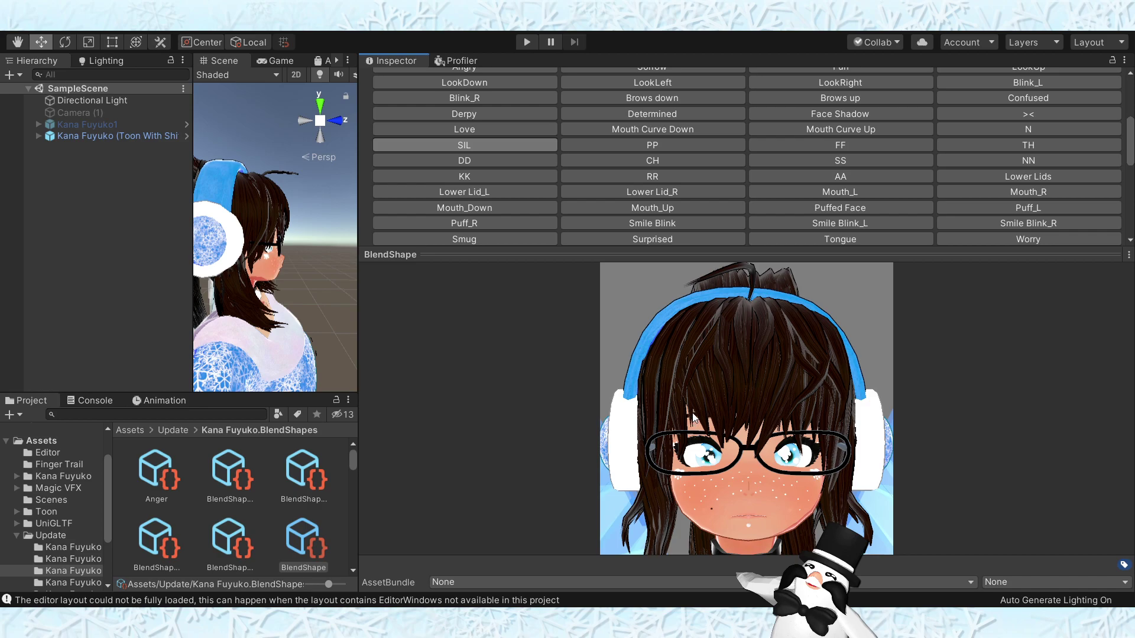
{"action": "left_click_drag", "start_coordinate": [691, 418], "coordinate": [686, 396]}
{"action": "left_click_drag", "start_coordinate": [724, 474], "coordinate": [700, 467]}
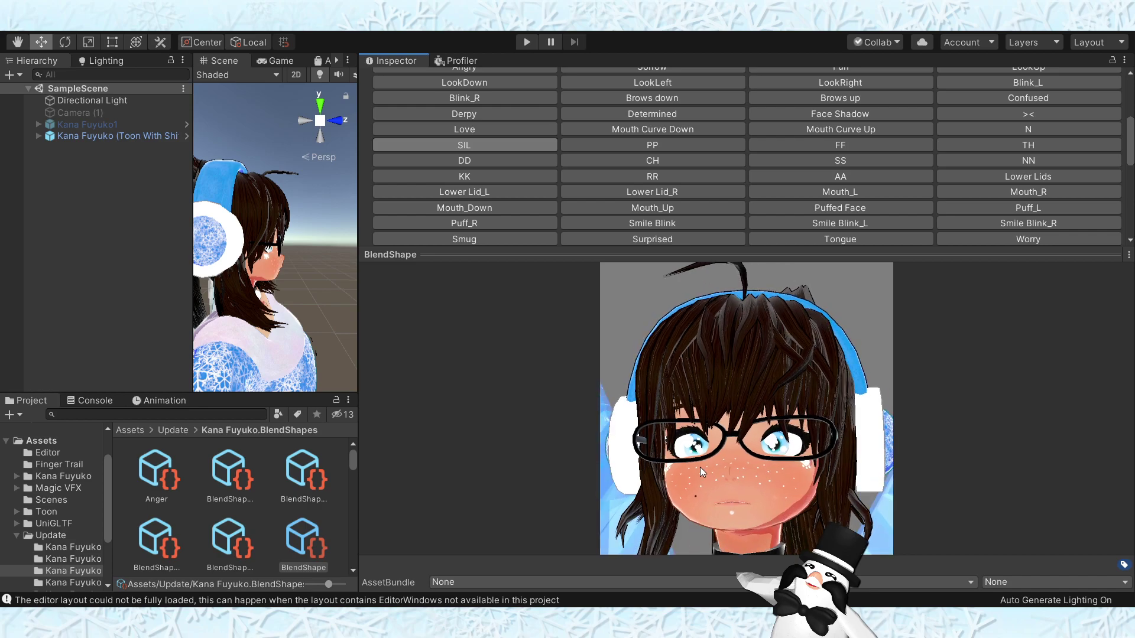
{"action": "left_click_drag", "start_coordinate": [736, 504], "coordinate": [759, 504]}
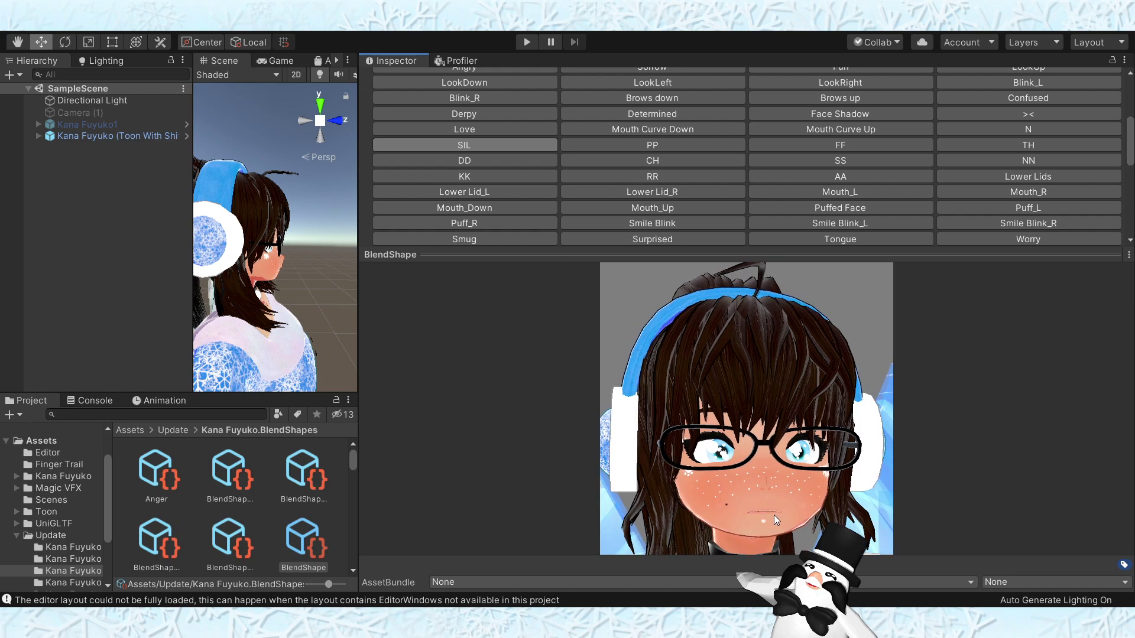
{"action": "left_click_drag", "start_coordinate": [763, 514], "coordinate": [738, 500]}
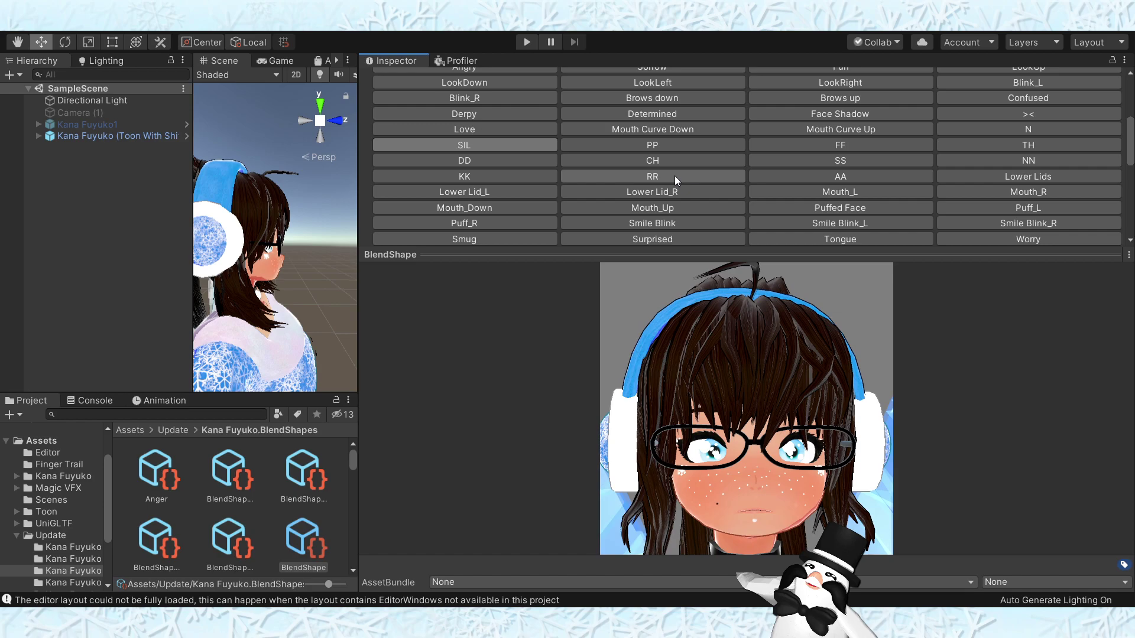
- Preview the PP, FF and TH mouth shapes, viewing the avatar's mouth from slightly different angles
{"action": "left_click", "coordinate": [661, 144]}
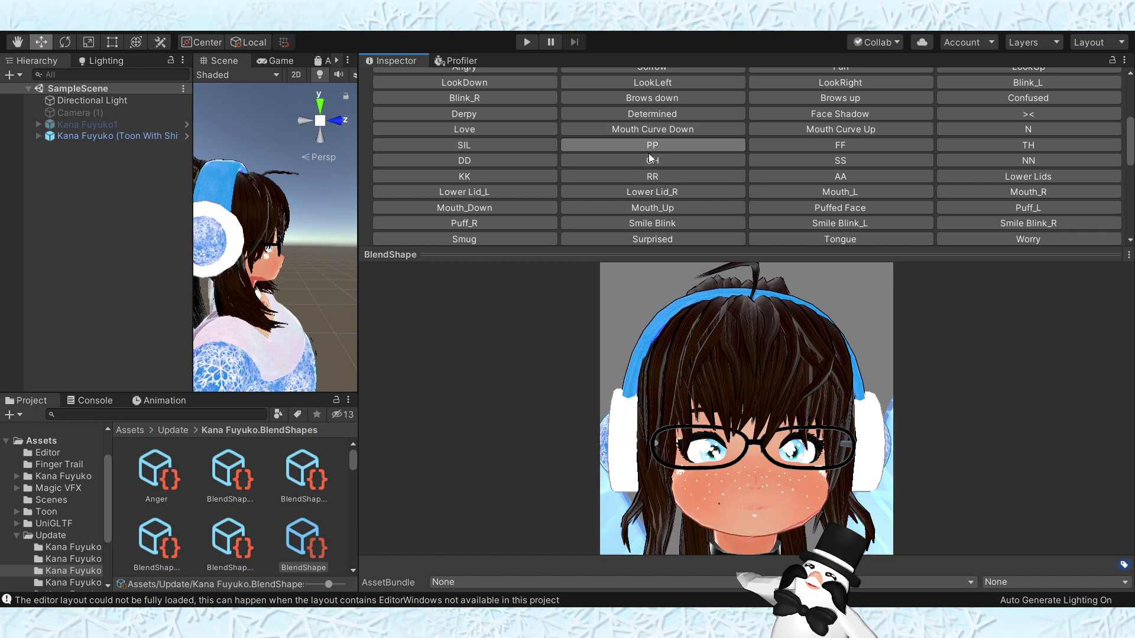
{"action": "left_click_drag", "start_coordinate": [755, 341], "coordinate": [754, 385]}
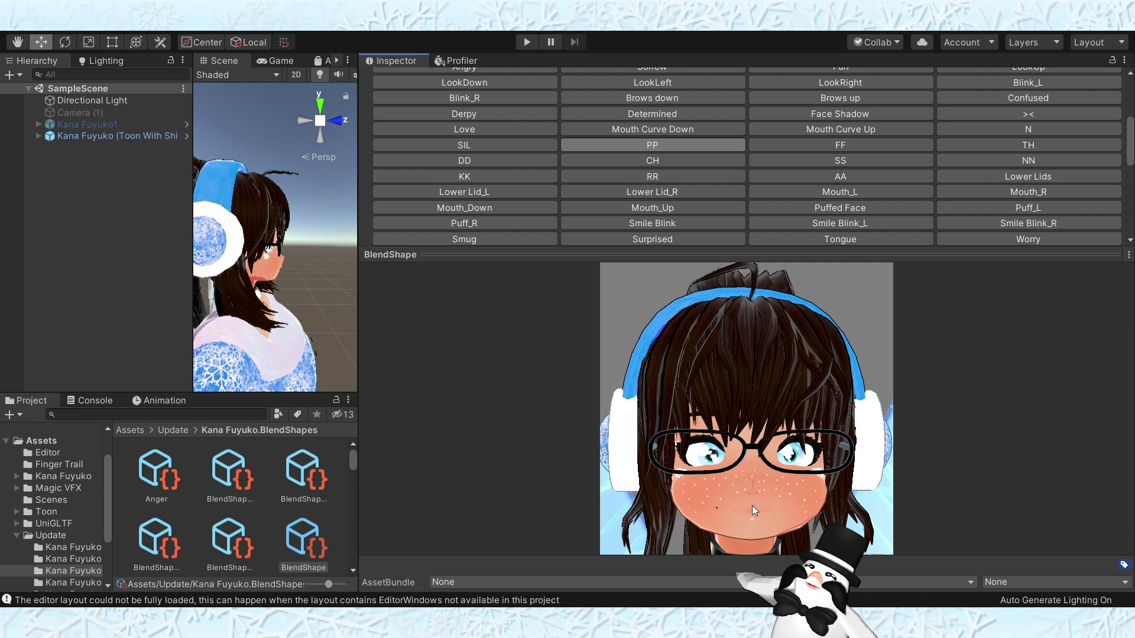
{"action": "left_click", "coordinate": [846, 147]}
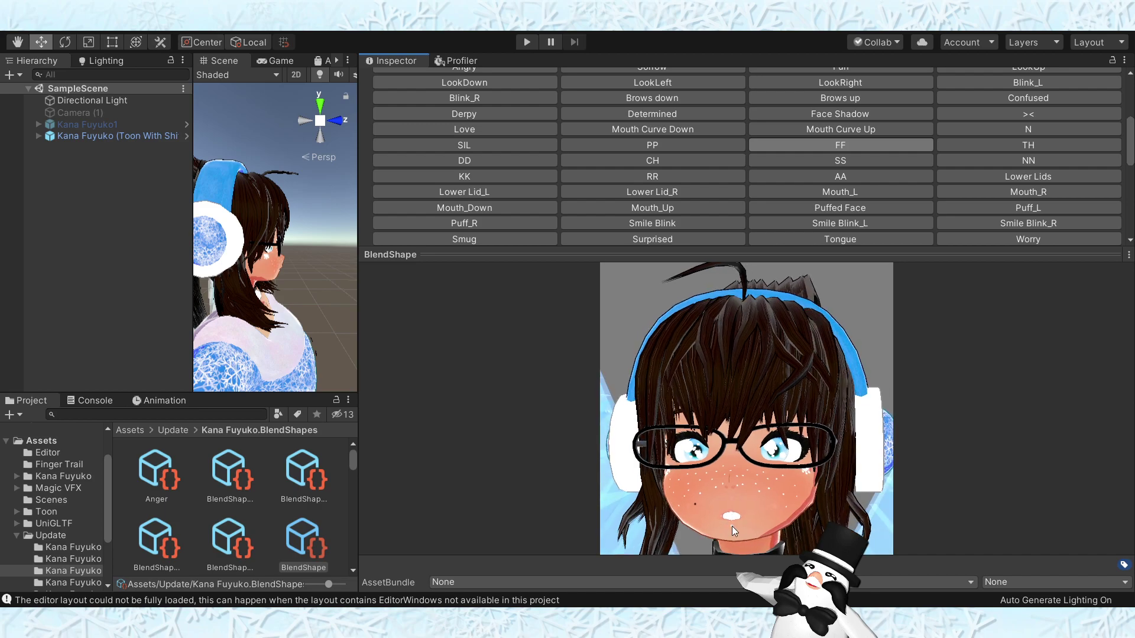
{"action": "left_click_drag", "start_coordinate": [746, 495], "coordinate": [775, 491]}
{"action": "left_click", "coordinate": [989, 149]}
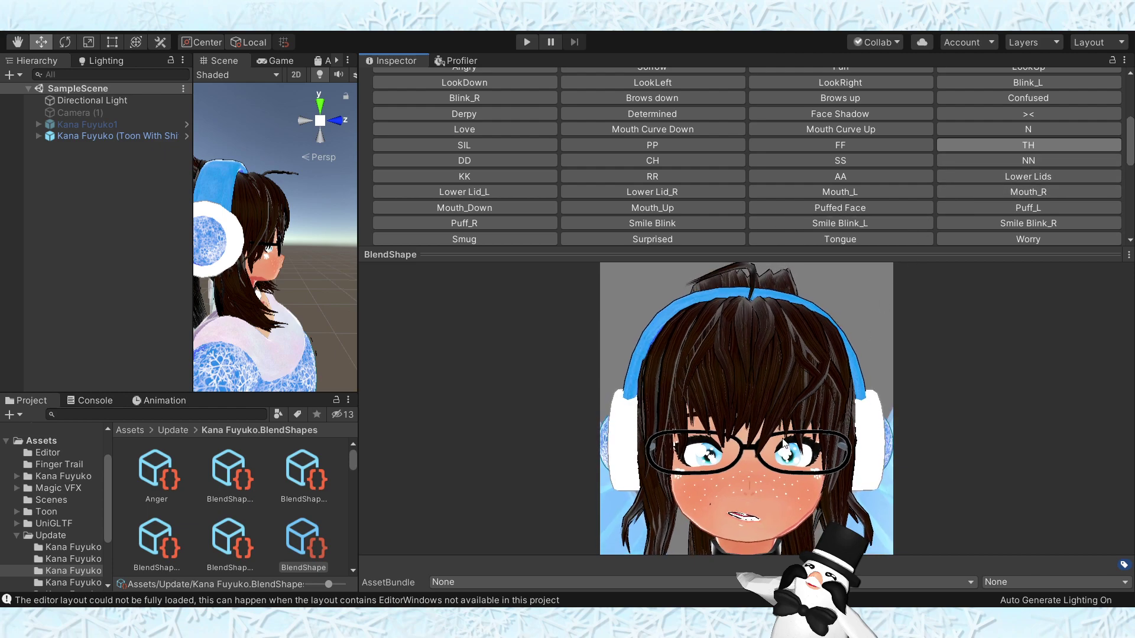
{"action": "left_click_drag", "start_coordinate": [701, 504], "coordinate": [768, 516]}
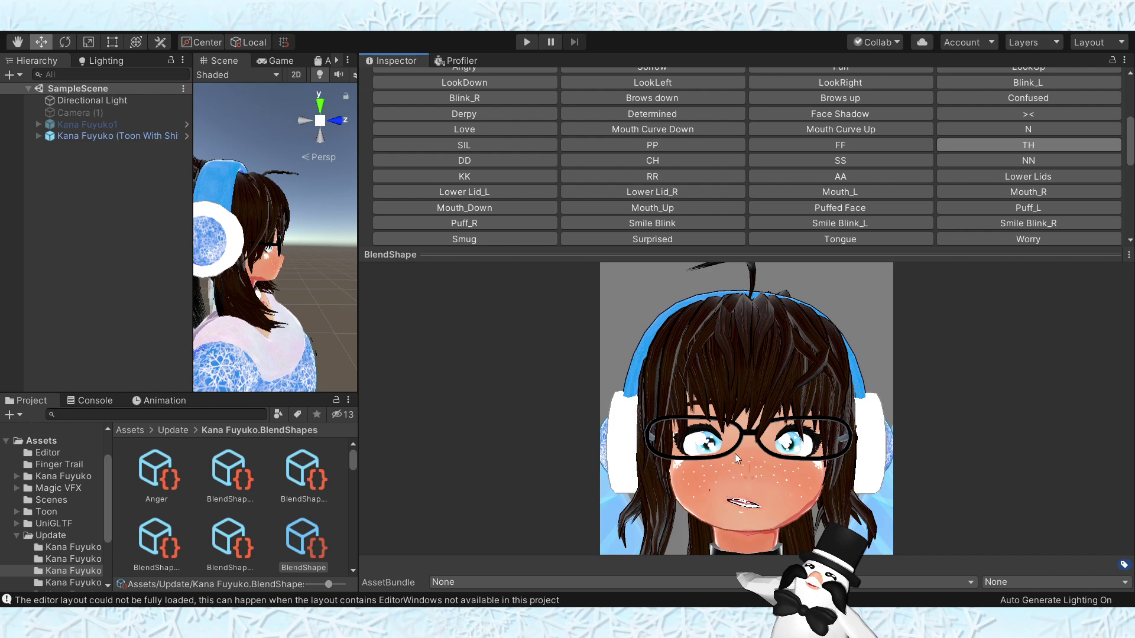
- Preview the DD and CH mouth shapes, tilting the avatar's head to view the mouth from slightly different angles
{"action": "left_click_drag", "start_coordinate": [735, 452], "coordinate": [733, 466]}
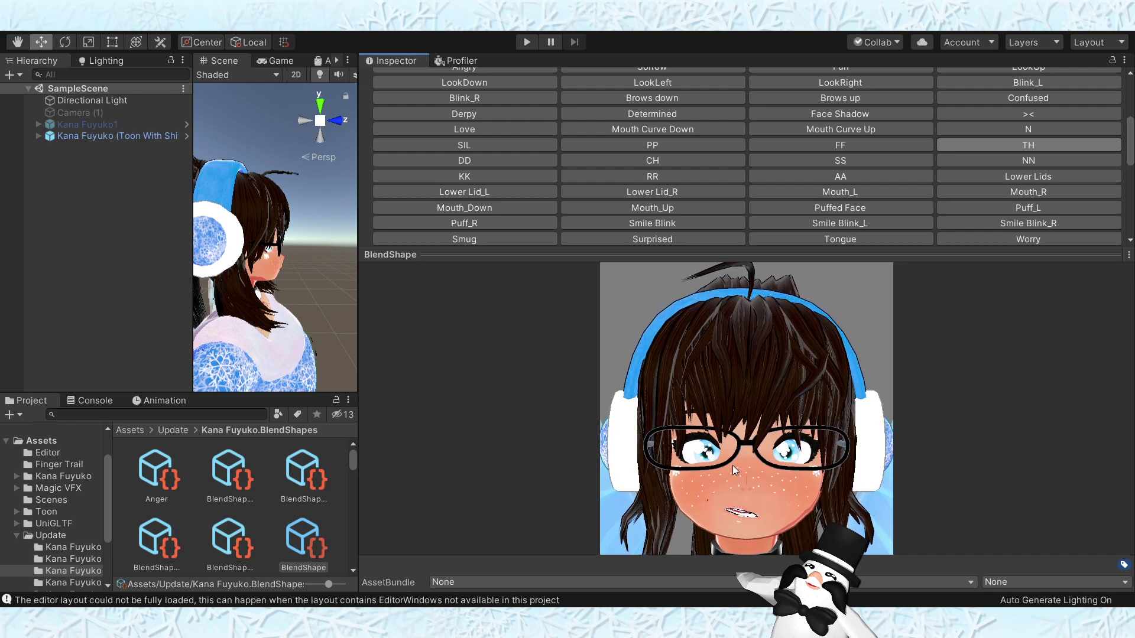
{"action": "left_click", "coordinate": [474, 162]}
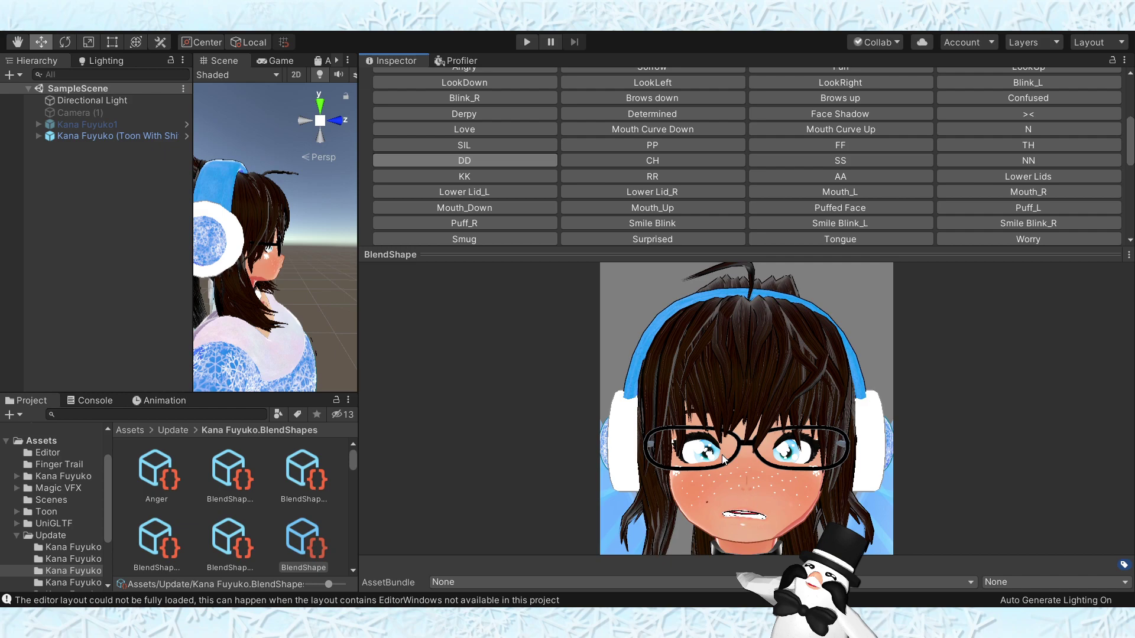
{"action": "left_click", "coordinate": [645, 161]}
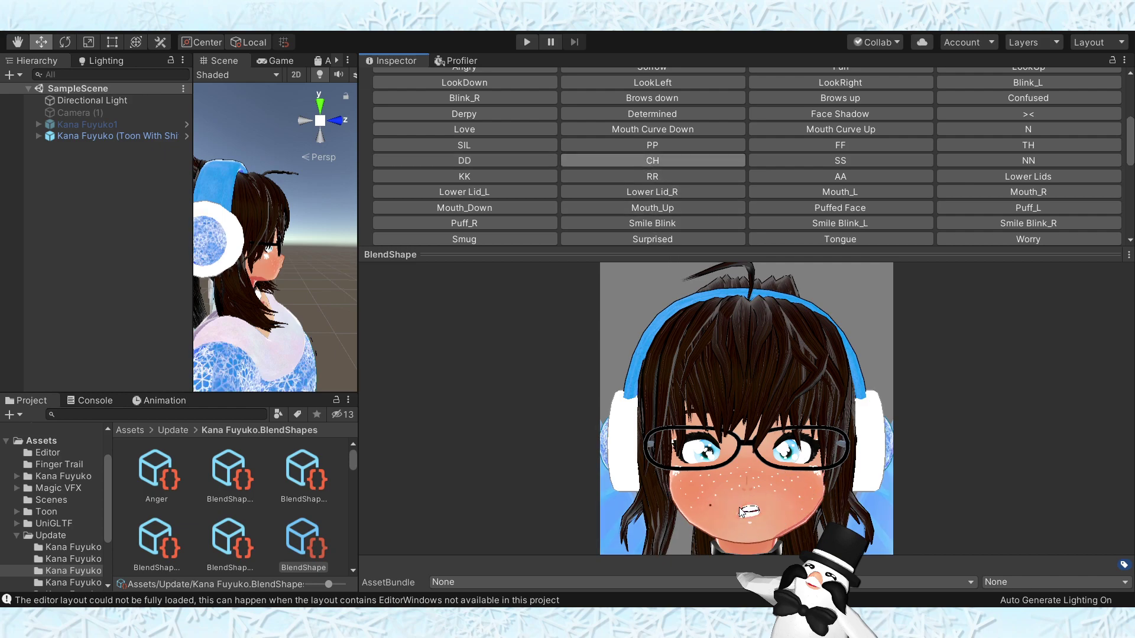
{"action": "left_click_drag", "start_coordinate": [790, 501], "coordinate": [775, 376]}
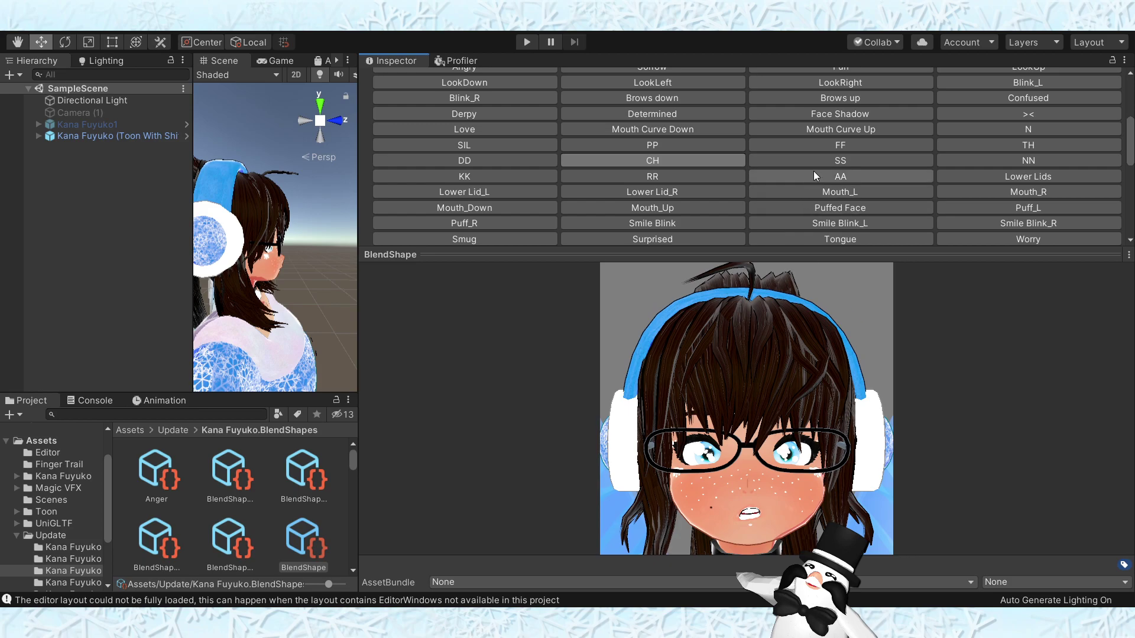
- Preview the SS mouth shape and turn the avatar's face to examine it from different angles
{"action": "left_click", "coordinate": [822, 156]}
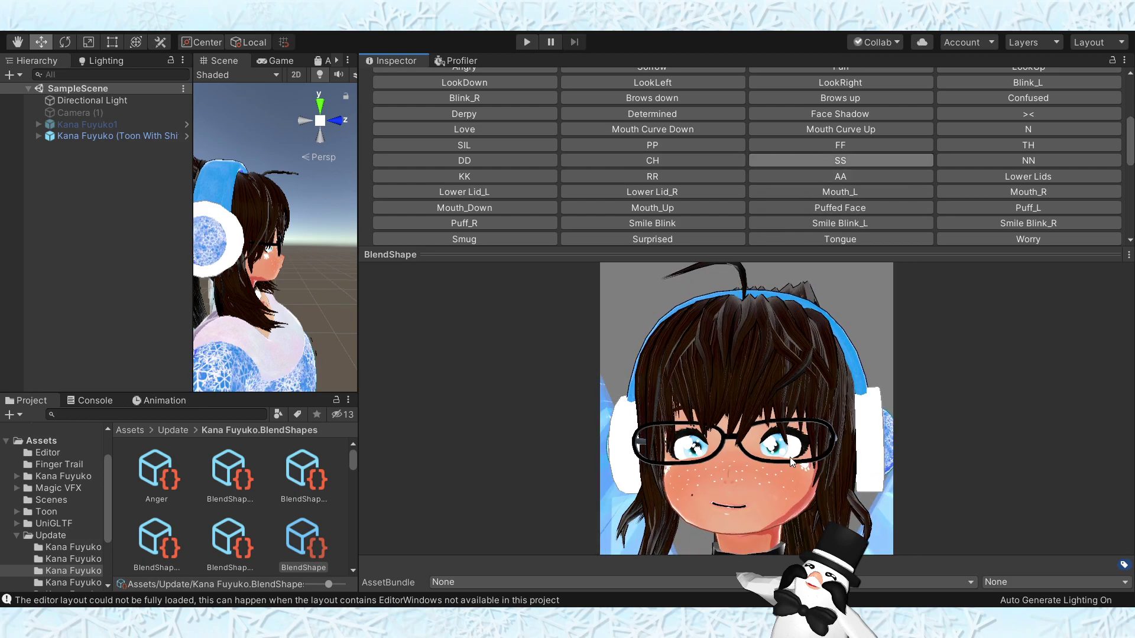
{"action": "mouse_move", "coordinate": [792, 461]}
{"action": "left_mouse_down"}
{"action": "mouse_move", "coordinate": [812, 477]}
{"action": "mouse_move", "coordinate": [795, 459]}
{"action": "left_mouse_up"}
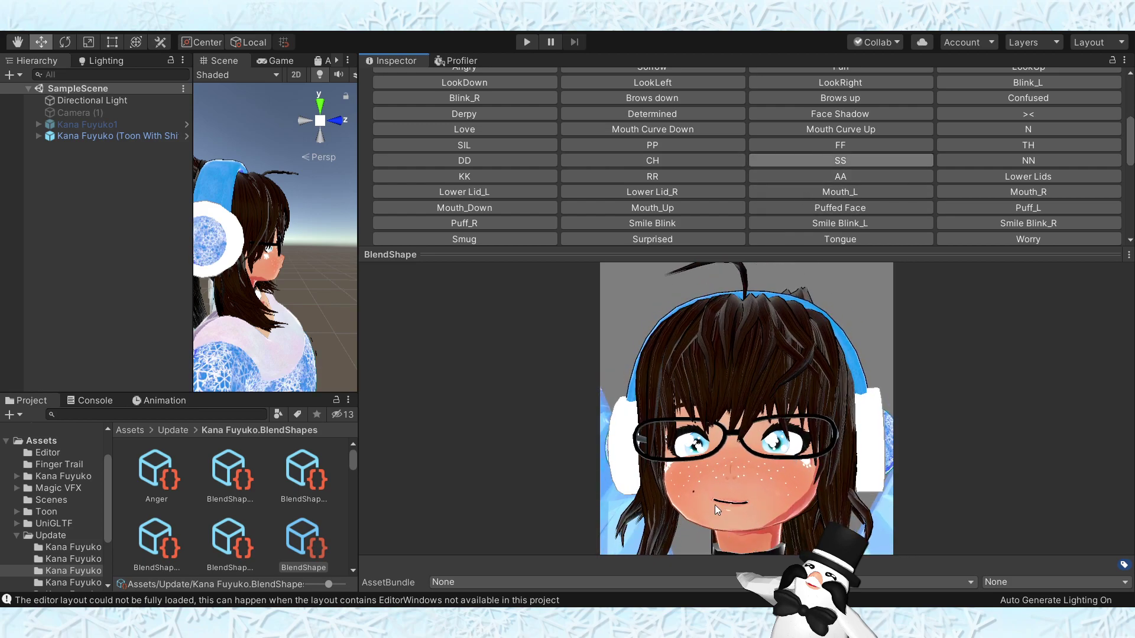
{"action": "left_click_drag", "start_coordinate": [714, 505], "coordinate": [769, 511]}
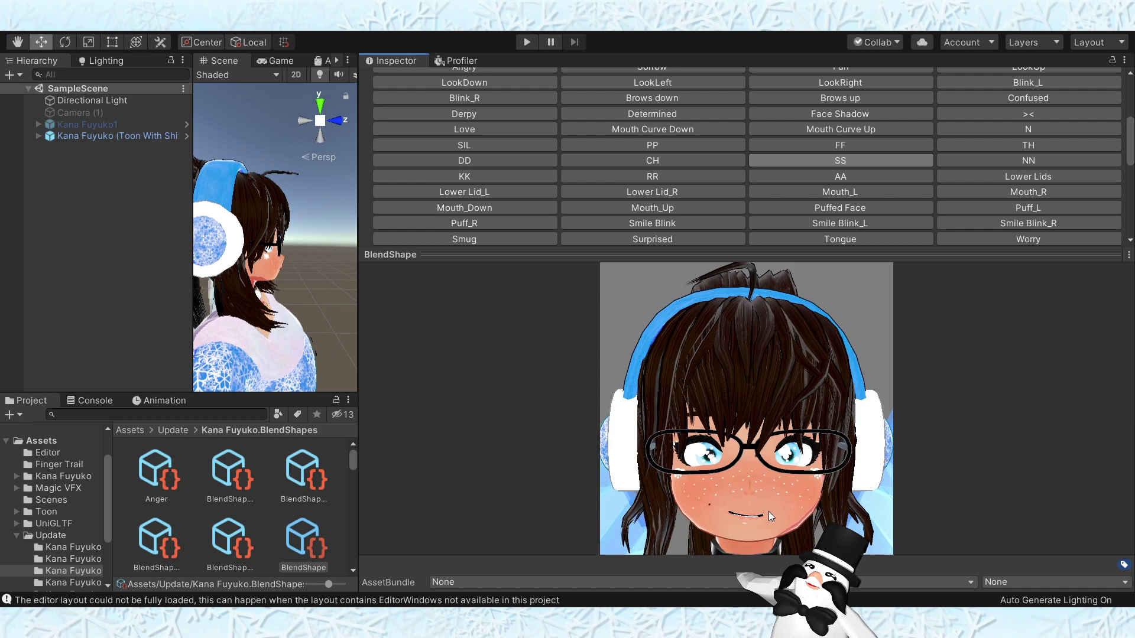
- Preview the NN mouth shape and compare it with N, SS and DD, ending on NN
{"action": "left_click", "coordinate": [978, 163]}
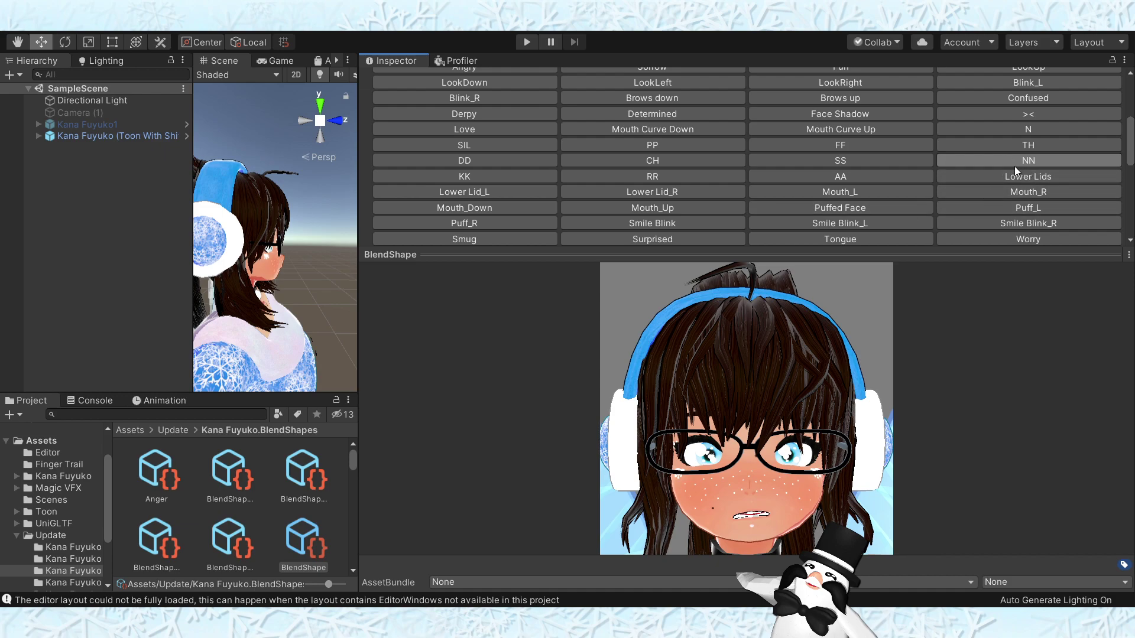
{"action": "left_click", "coordinate": [1028, 129]}
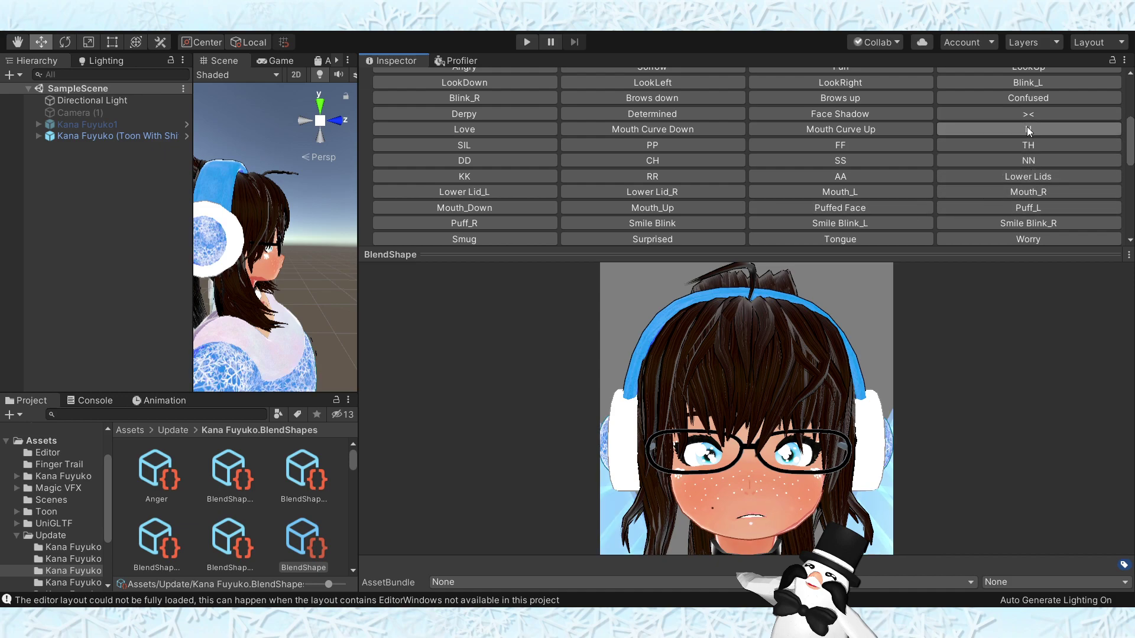
{"action": "left_click", "coordinate": [1023, 162]}
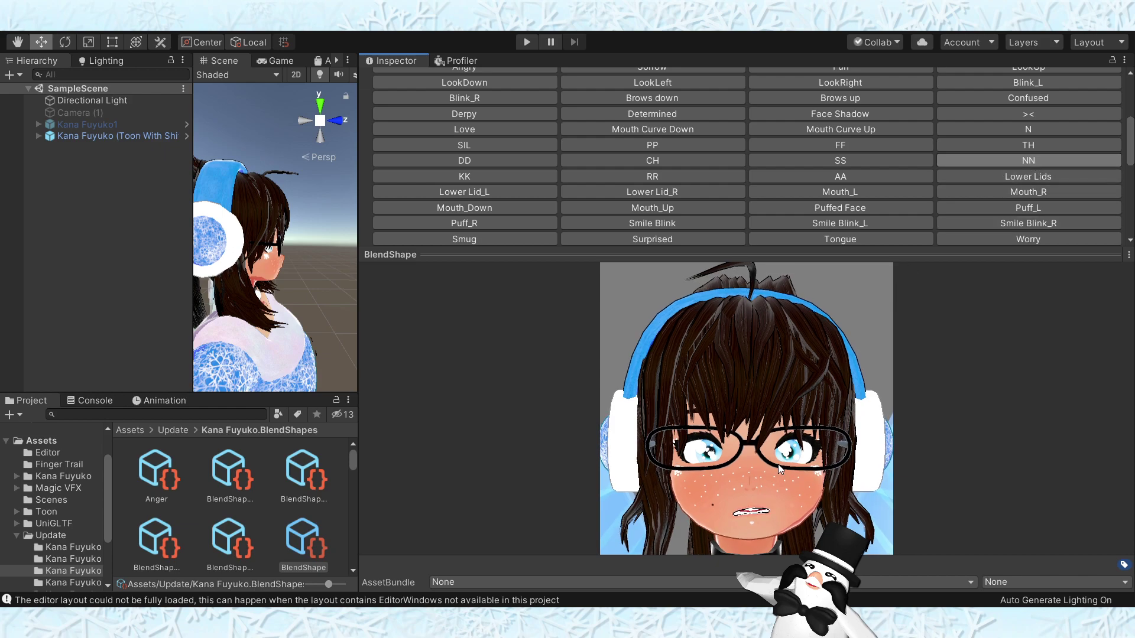
{"action": "left_click", "coordinate": [822, 161]}
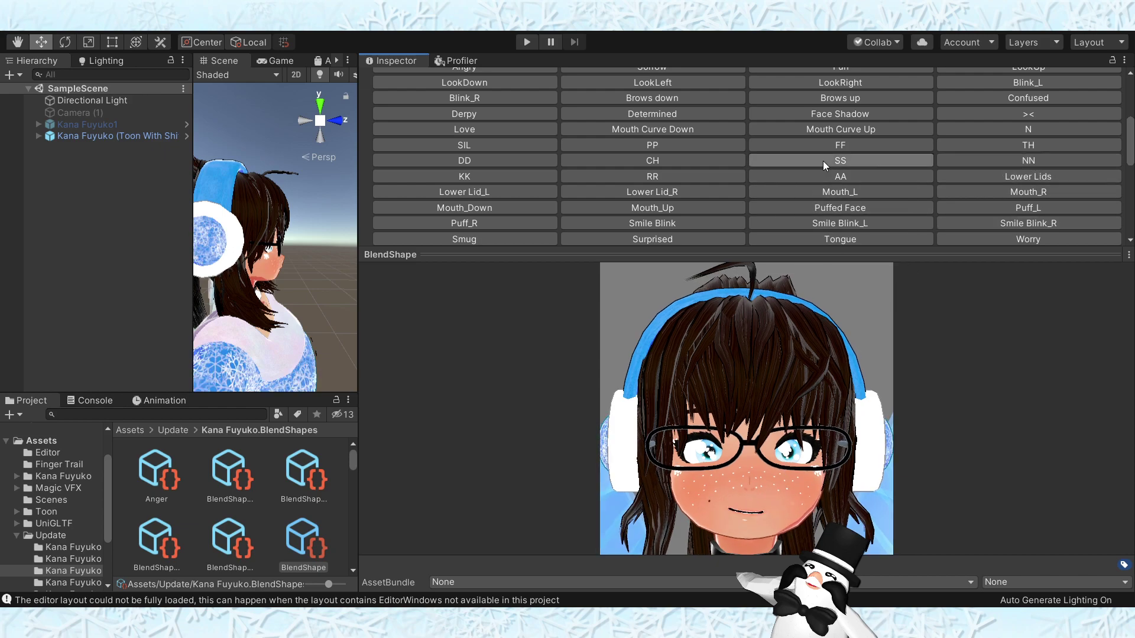
{"action": "left_click", "coordinate": [1004, 162]}
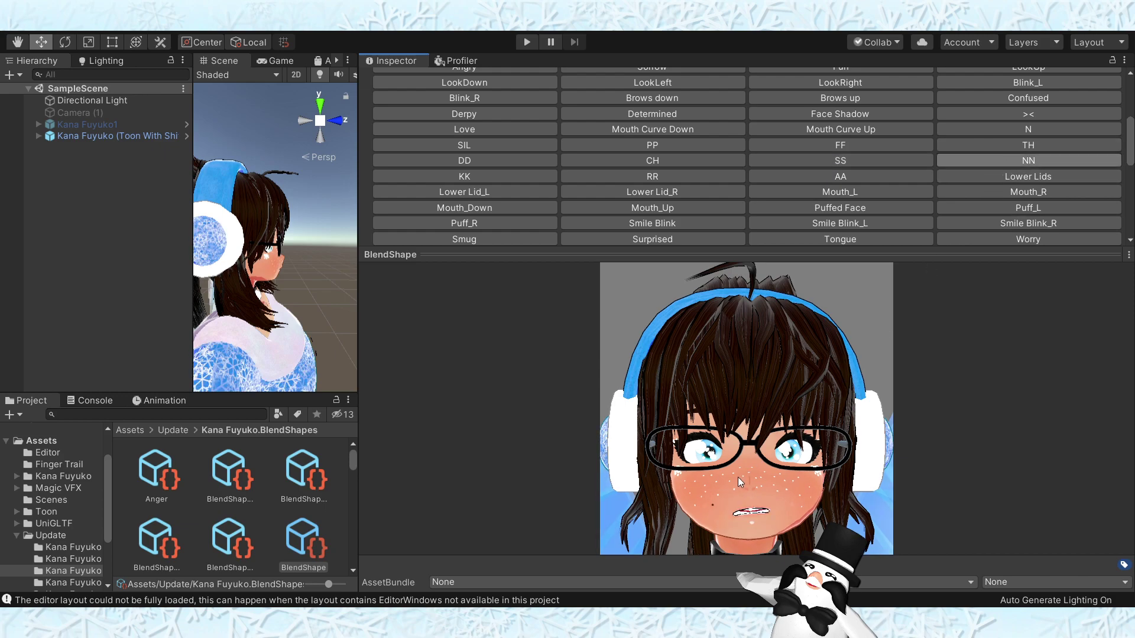
{"action": "left_click_drag", "start_coordinate": [746, 474], "coordinate": [729, 391]}
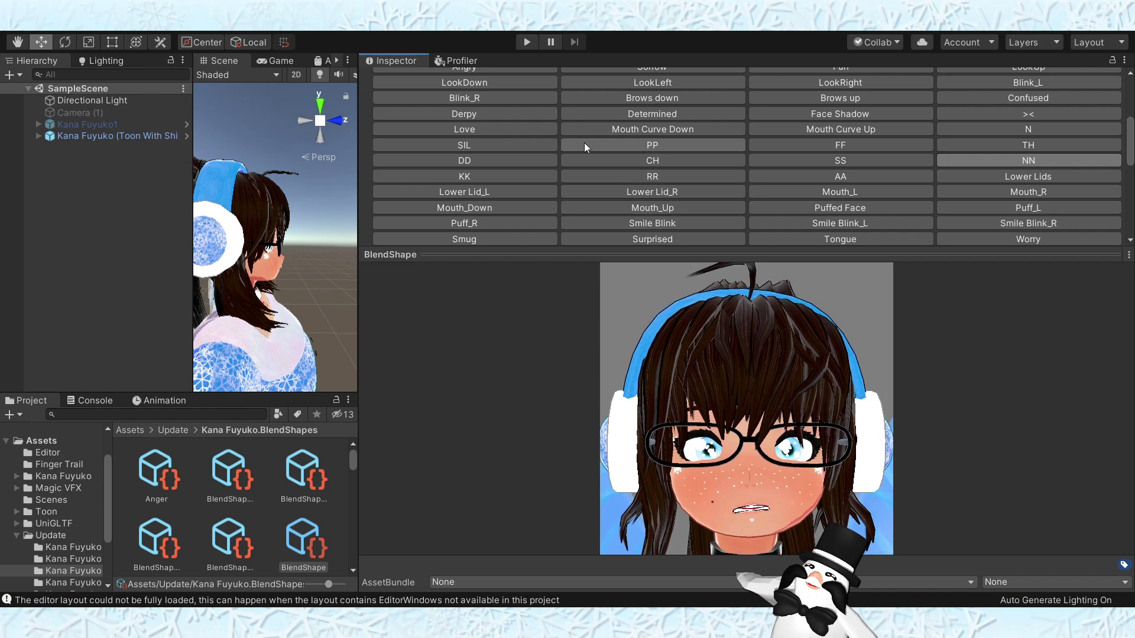
{"action": "left_click", "coordinate": [511, 158]}
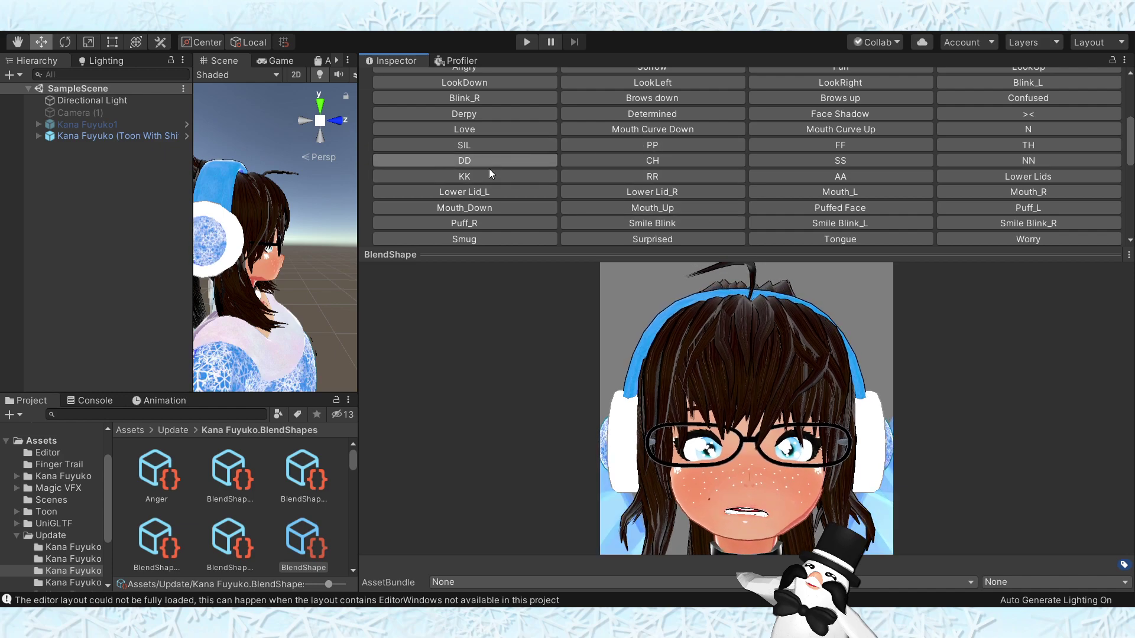
{"action": "left_click", "coordinate": [969, 161]}
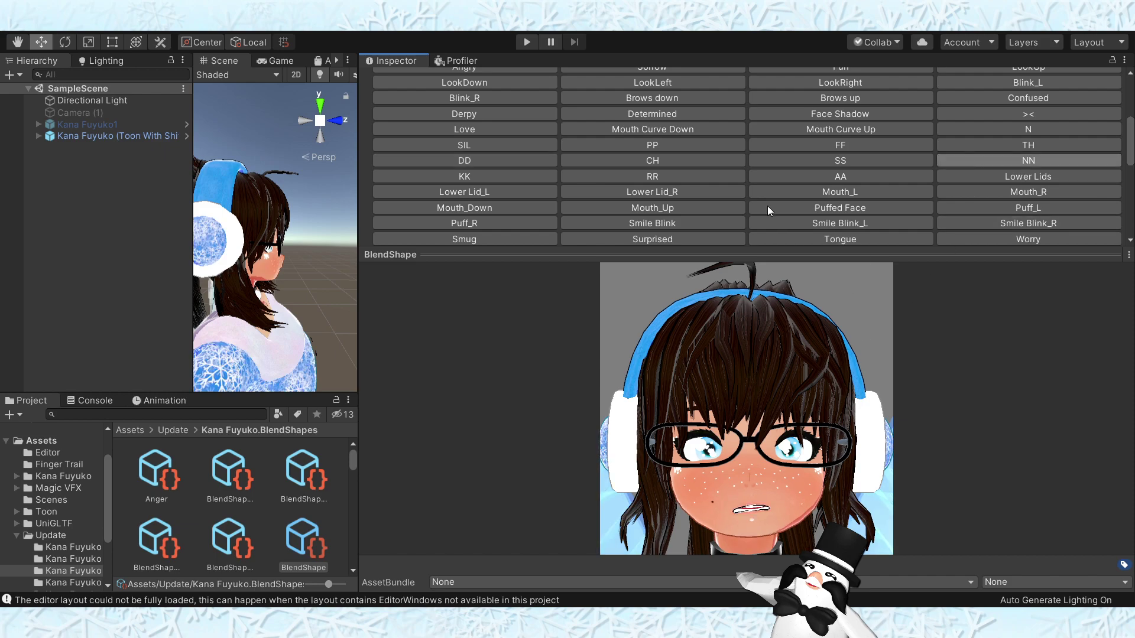
- Preview the KK, RR and AA mouth shapes, viewing the avatar's face from slightly different angles
{"action": "left_click", "coordinate": [508, 179]}
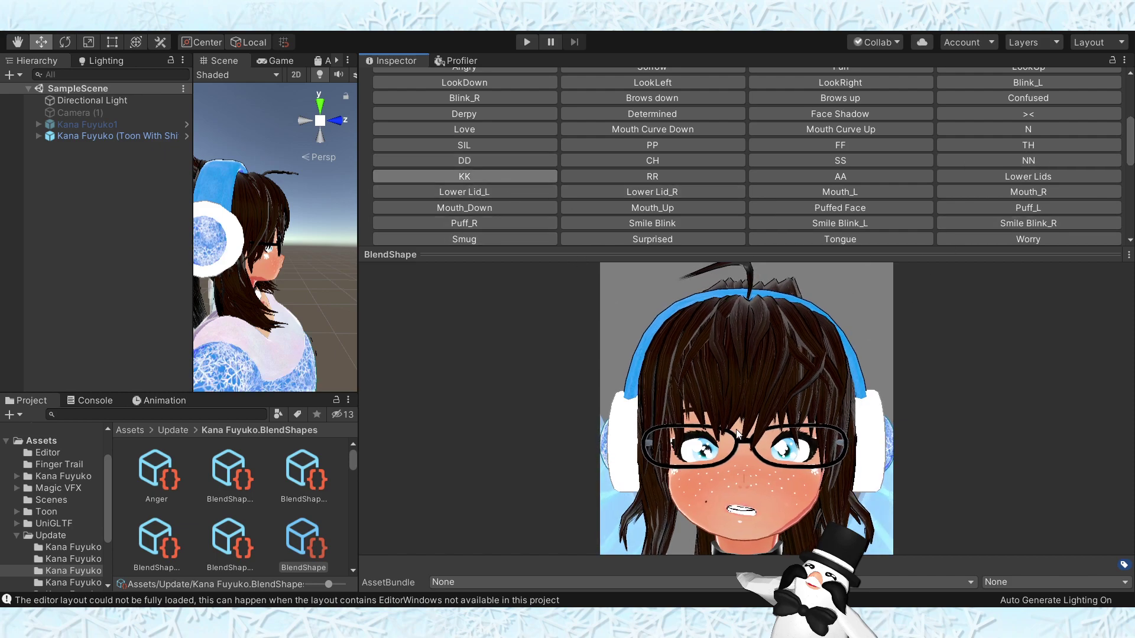
{"action": "left_click_drag", "start_coordinate": [737, 432], "coordinate": [750, 435]}
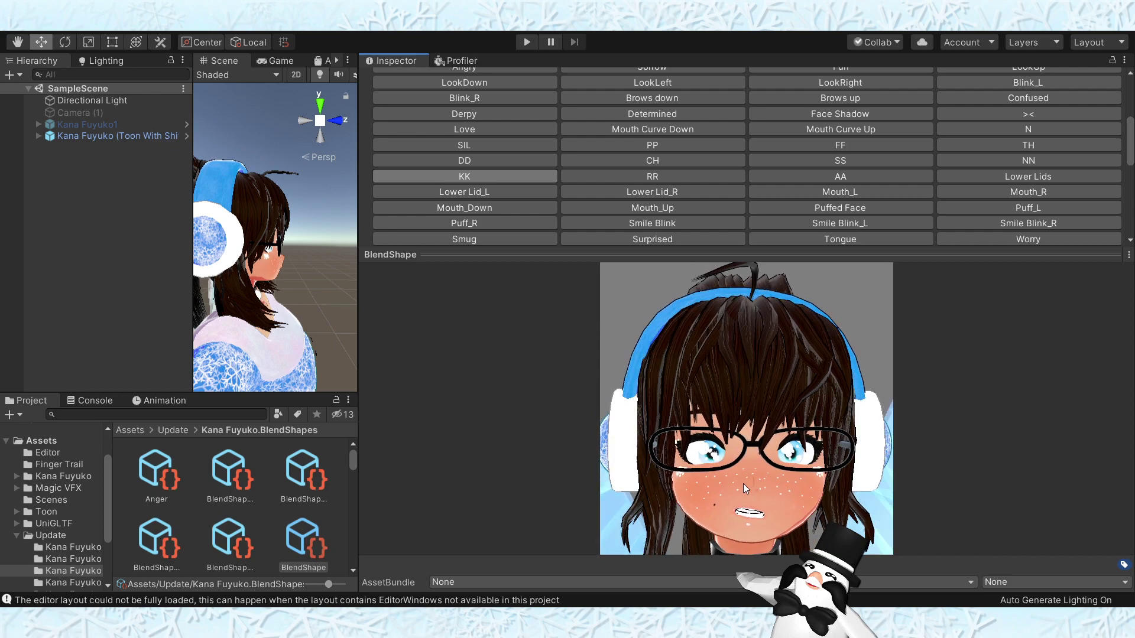
{"action": "left_click", "coordinate": [638, 175]}
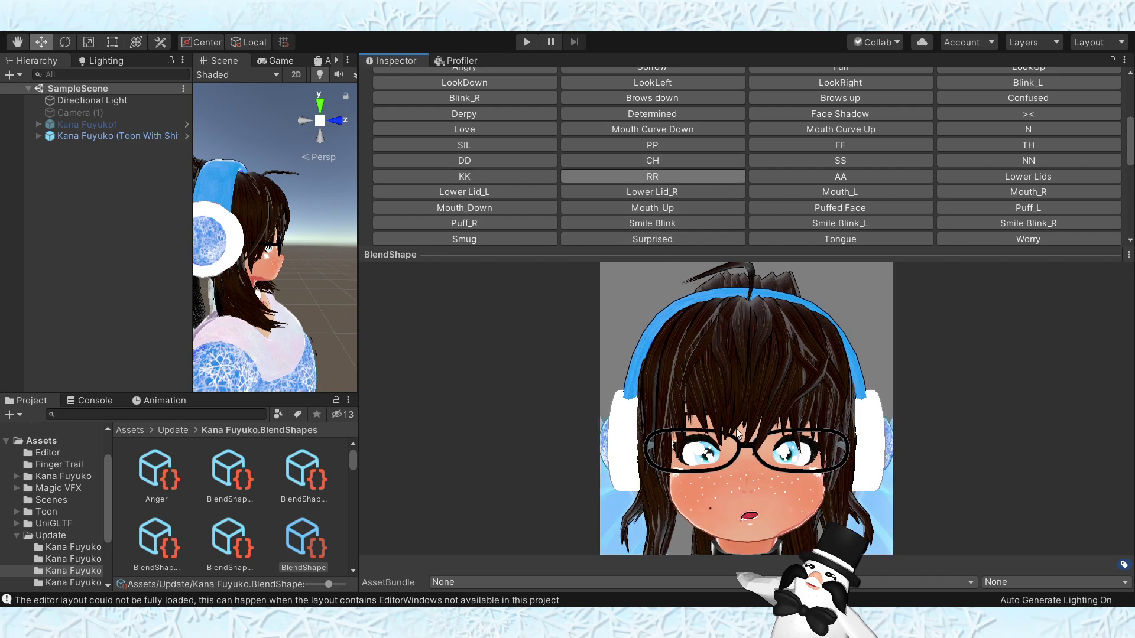
{"action": "left_click_drag", "start_coordinate": [736, 427], "coordinate": [760, 464]}
{"action": "left_click_drag", "start_coordinate": [789, 500], "coordinate": [752, 518]}
{"action": "left_click", "coordinate": [817, 179]}
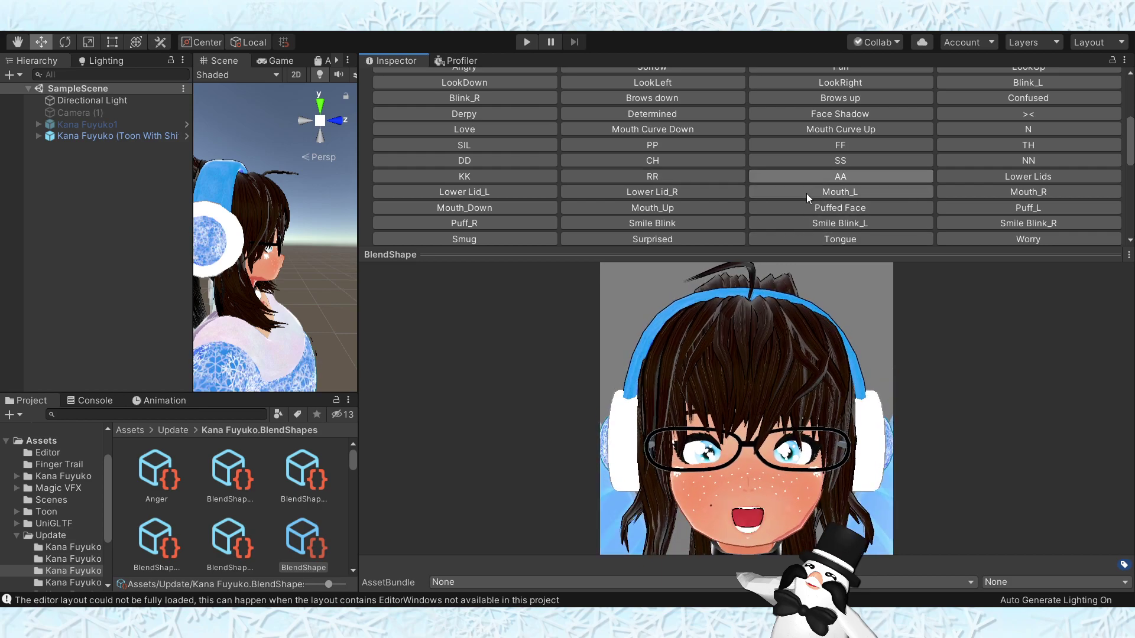
{"action": "mouse_move", "coordinate": [759, 449]}
{"action": "left_mouse_down"}
{"action": "mouse_move", "coordinate": [740, 457]}
{"action": "mouse_move", "coordinate": [747, 445]}
{"action": "left_mouse_up"}
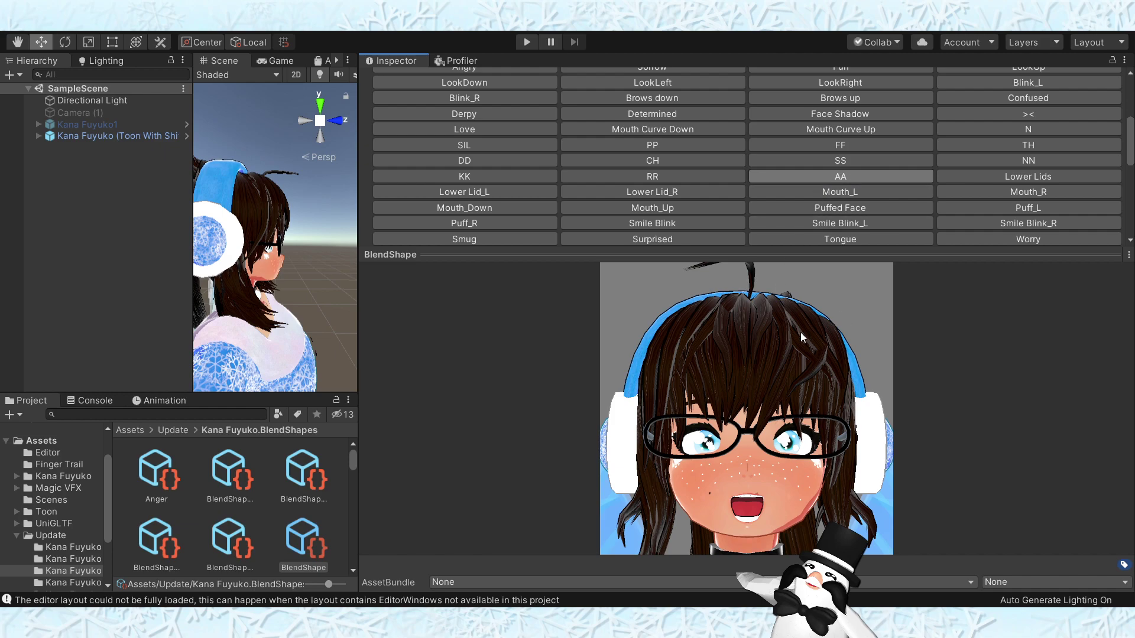
- Return to the standard vowel clips near the start of the list and preview I, U, E and O
{"action": "scroll", "coordinate": [704, 177], "scroll_direction": "up", "scroll_amount": 3}
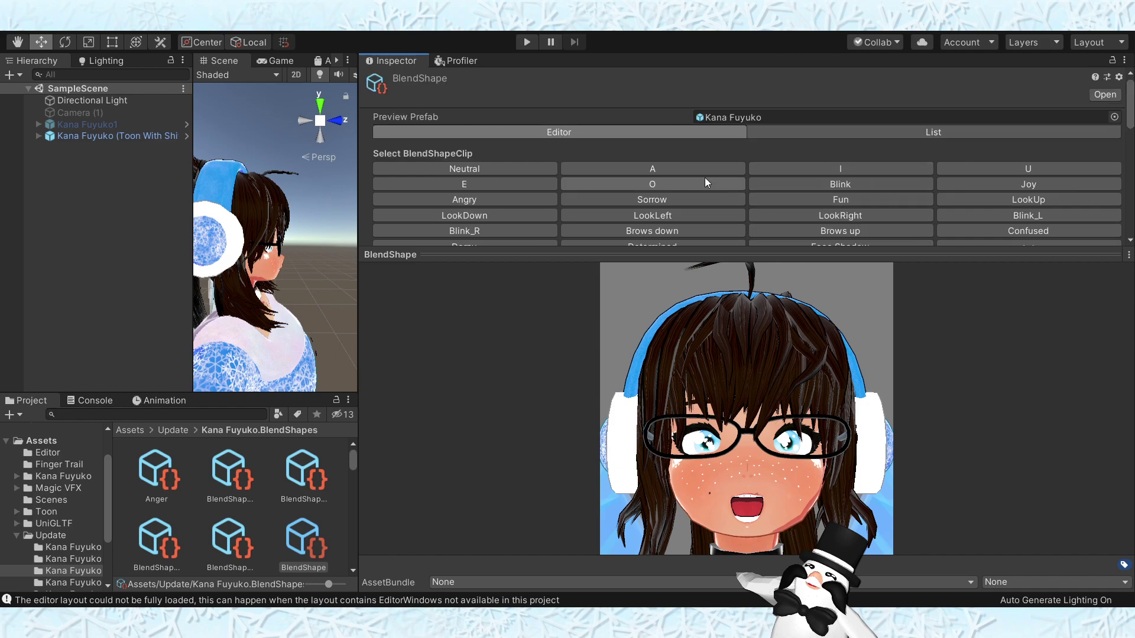
{"action": "scroll", "coordinate": [705, 176], "scroll_direction": "down", "scroll_amount": 3}
{"action": "scroll", "coordinate": [705, 176], "scroll_direction": "up", "scroll_amount": 3}
{"action": "left_click", "coordinate": [842, 165]}
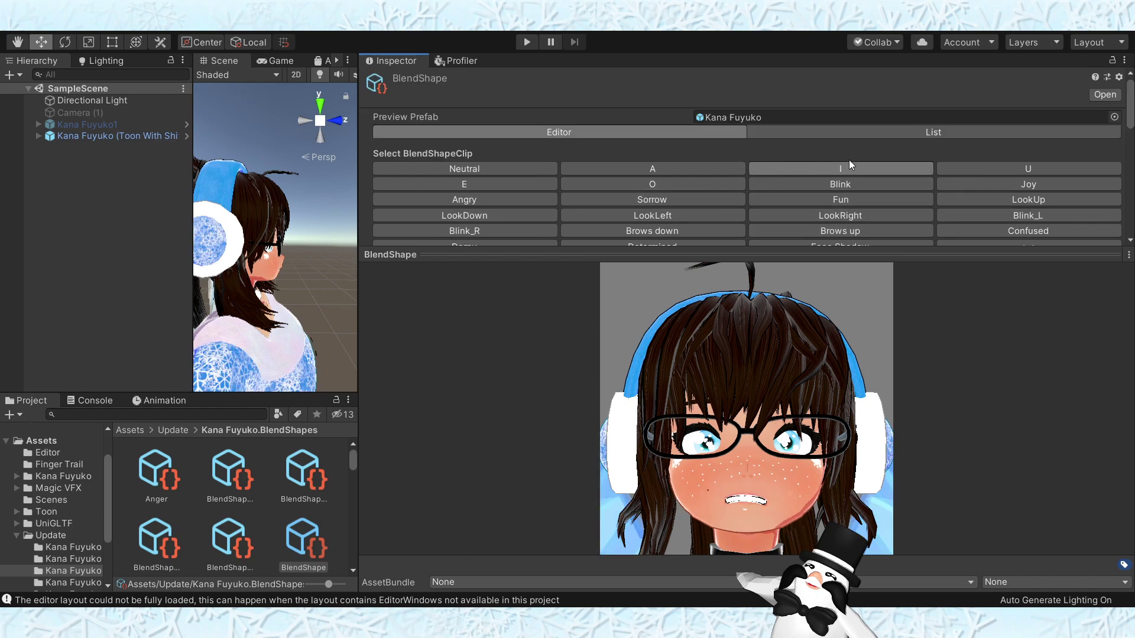
{"action": "left_click", "coordinate": [985, 169]}
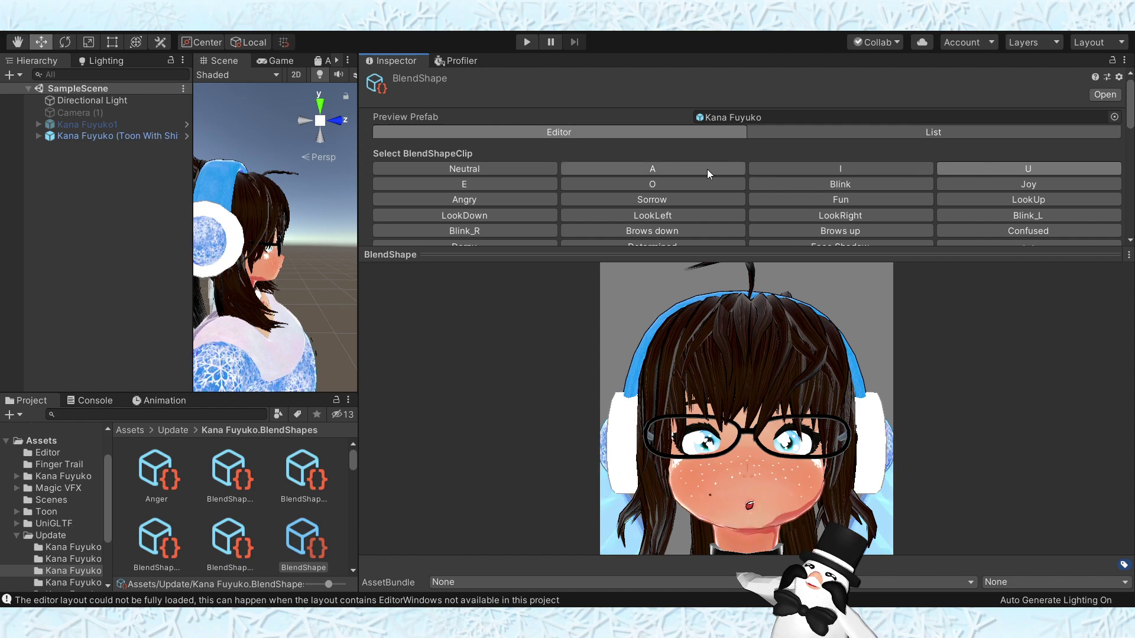
{"action": "left_click", "coordinate": [505, 185]}
{"action": "left_click", "coordinate": [626, 186]}
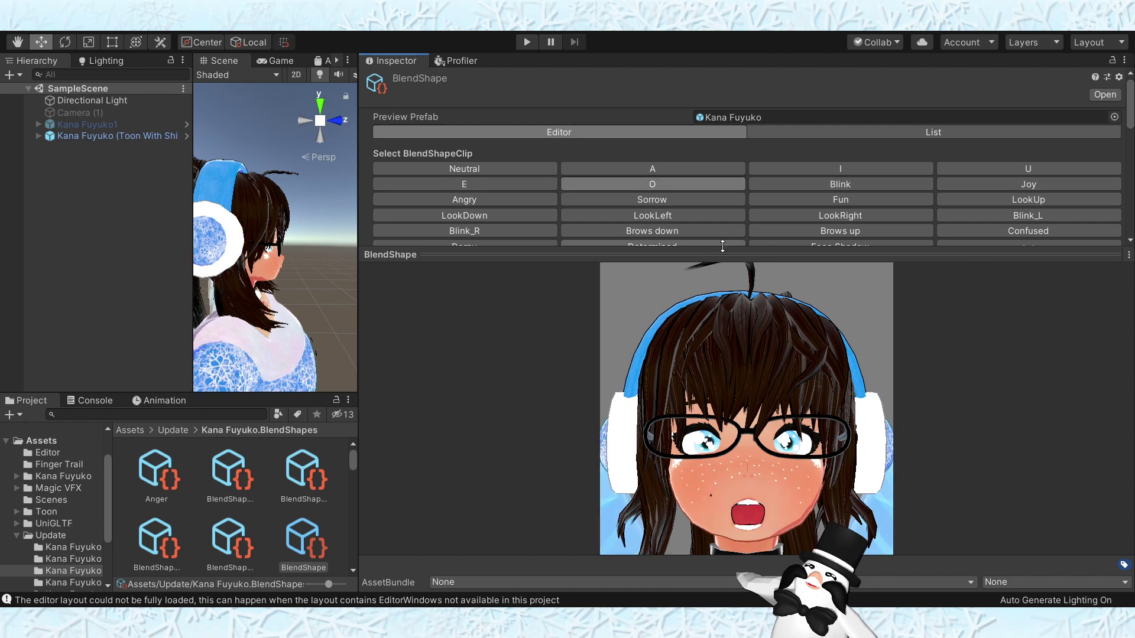
- Run through all five vowel mouth shapes in the order A, I, U, E, O
{"action": "left_click", "coordinate": [683, 167]}
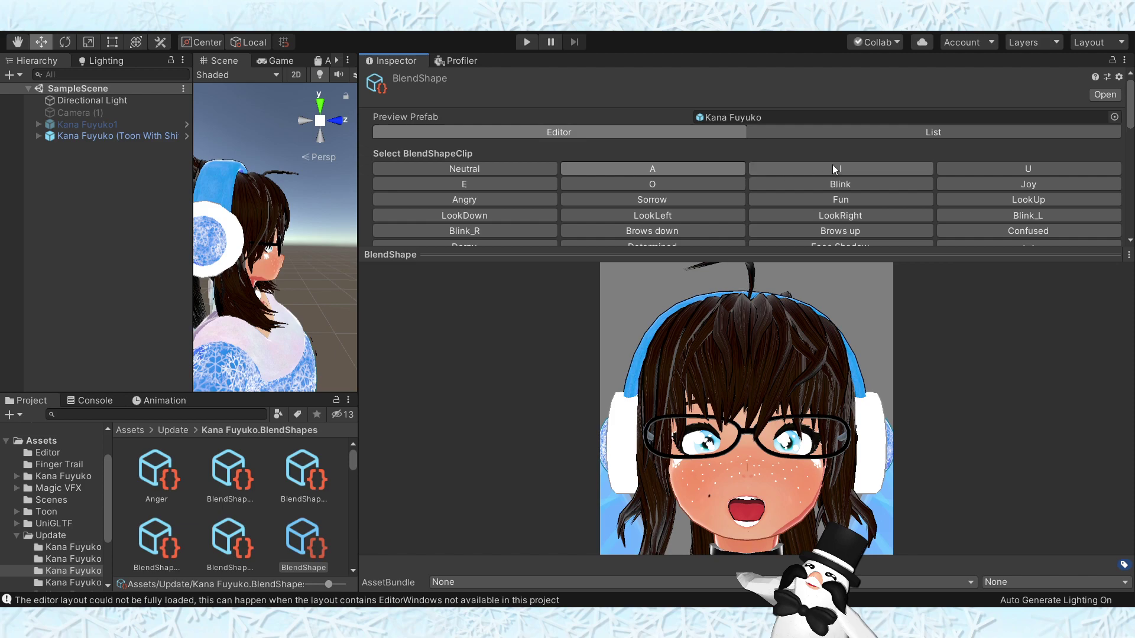
{"action": "left_click", "coordinate": [861, 168]}
{"action": "left_click", "coordinate": [946, 168]}
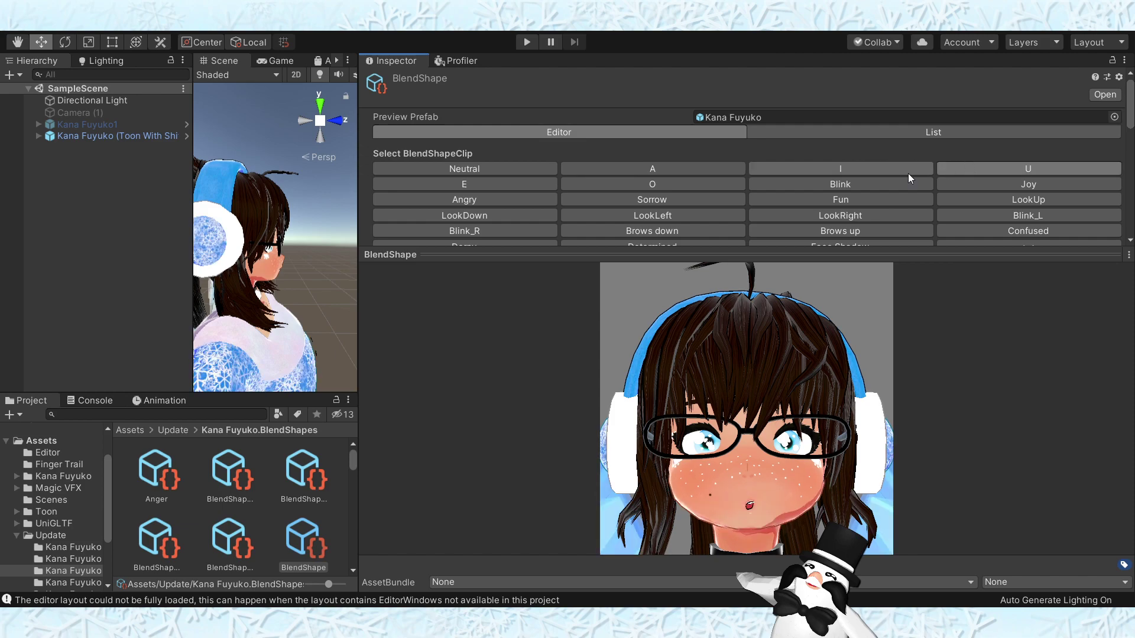
{"action": "left_click", "coordinate": [495, 182]}
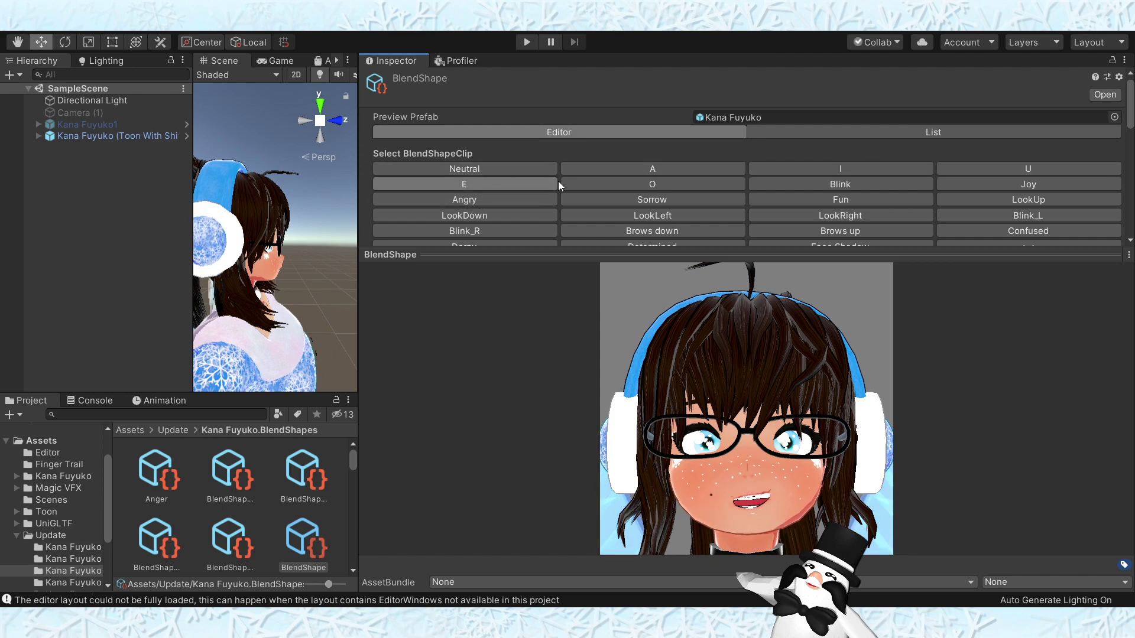
{"action": "left_click", "coordinate": [572, 181]}
- Go back to the additional mouth shapes and preview AA, N, SS, NN, TH, FF and SIL
{"action": "scroll", "coordinate": [633, 184], "scroll_direction": "down", "scroll_amount": 5}
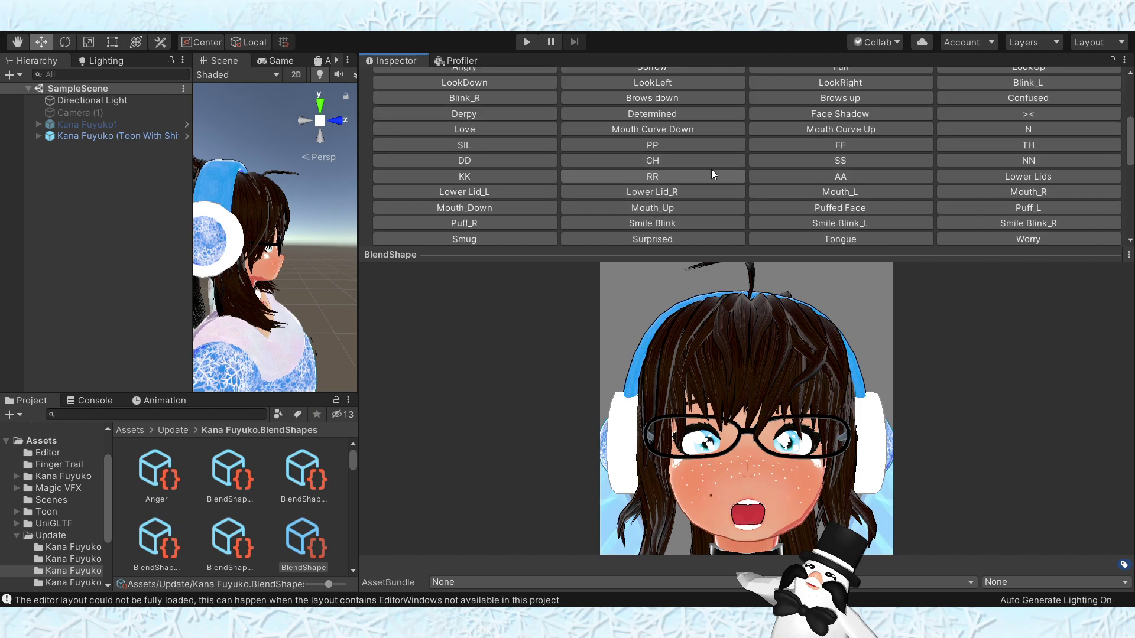
{"action": "left_click", "coordinate": [825, 176]}
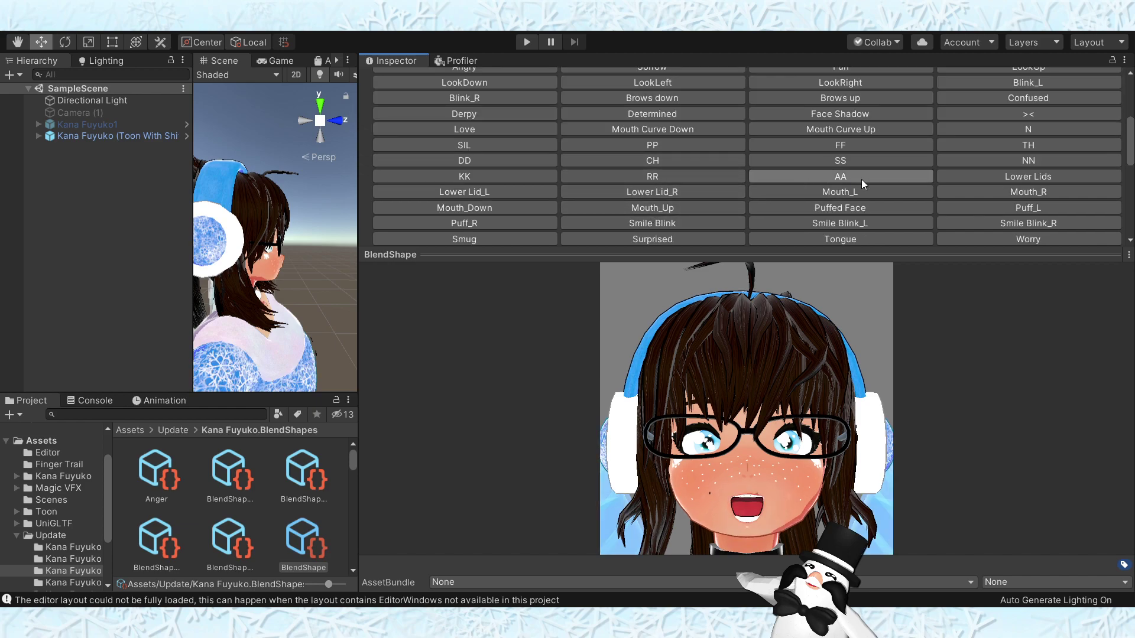
{"action": "left_click", "coordinate": [1019, 127]}
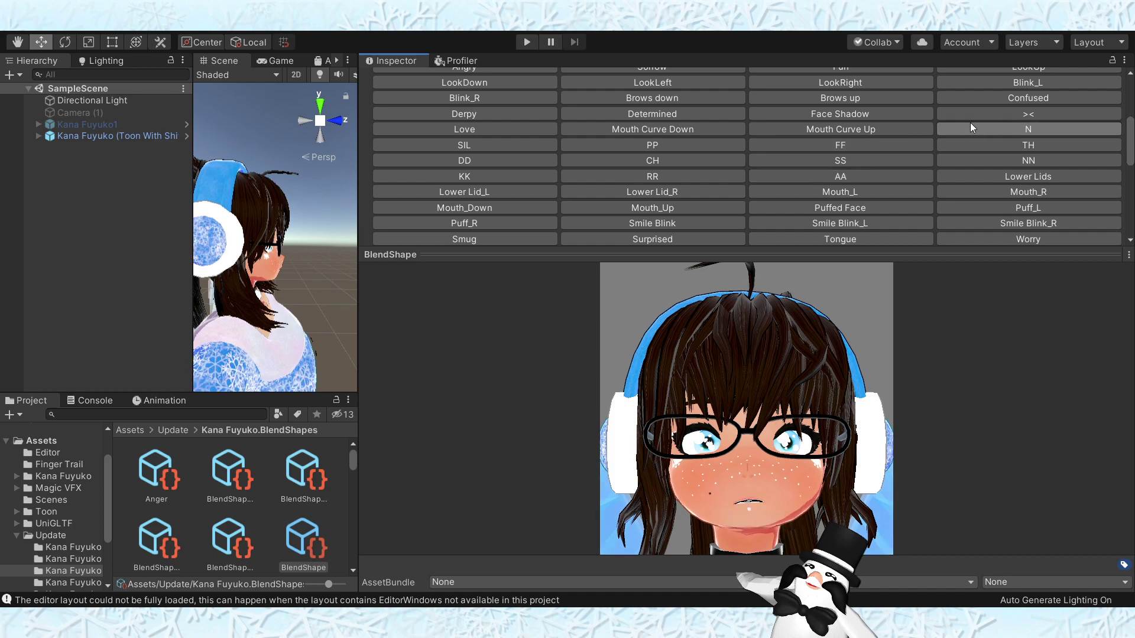
{"action": "left_click", "coordinate": [826, 161]}
{"action": "left_click", "coordinate": [995, 159]}
{"action": "left_click", "coordinate": [993, 146]}
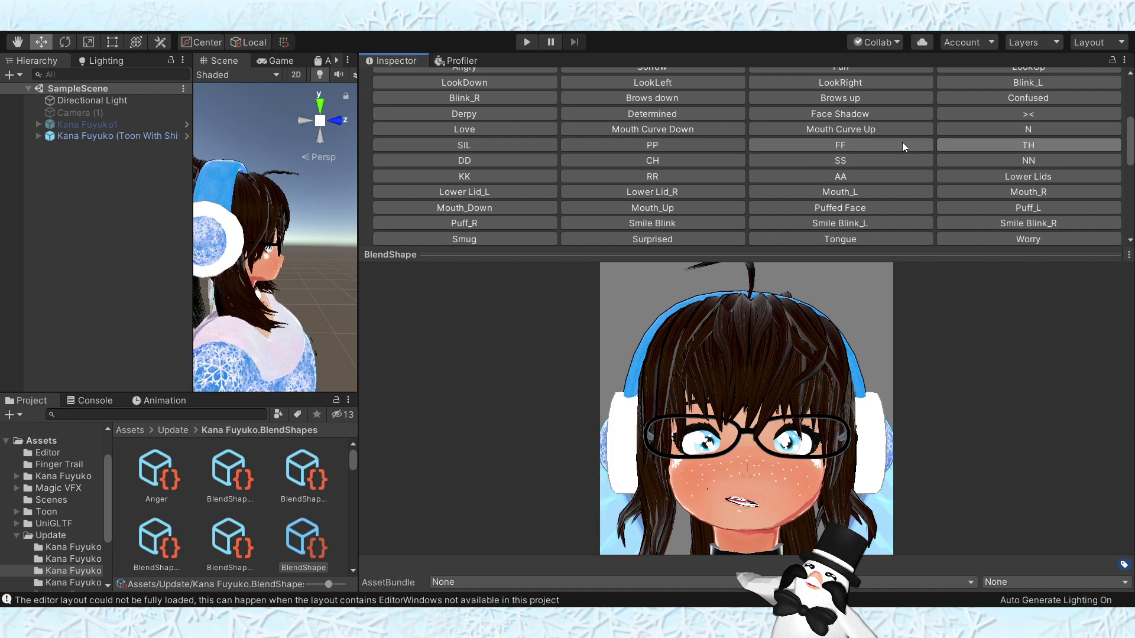
{"action": "left_click", "coordinate": [839, 147]}
{"action": "left_click", "coordinate": [504, 144]}
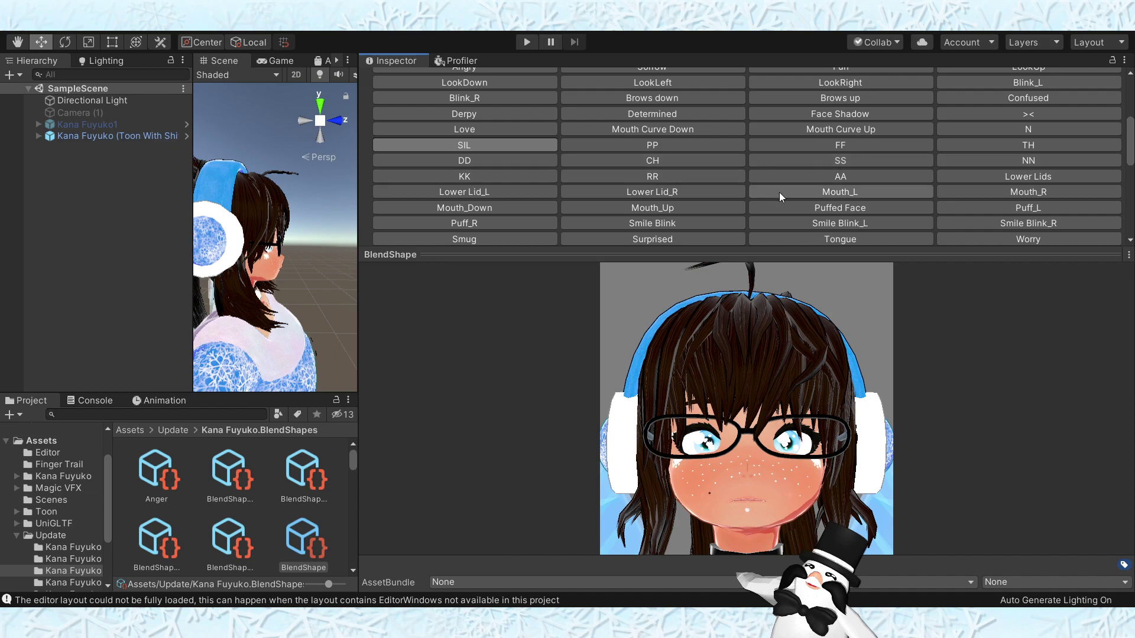
- Preview the standard A vowel again and return to the additional mouth shapes in the clip list
{"action": "scroll", "coordinate": [750, 148], "scroll_direction": "up", "scroll_amount": 5}
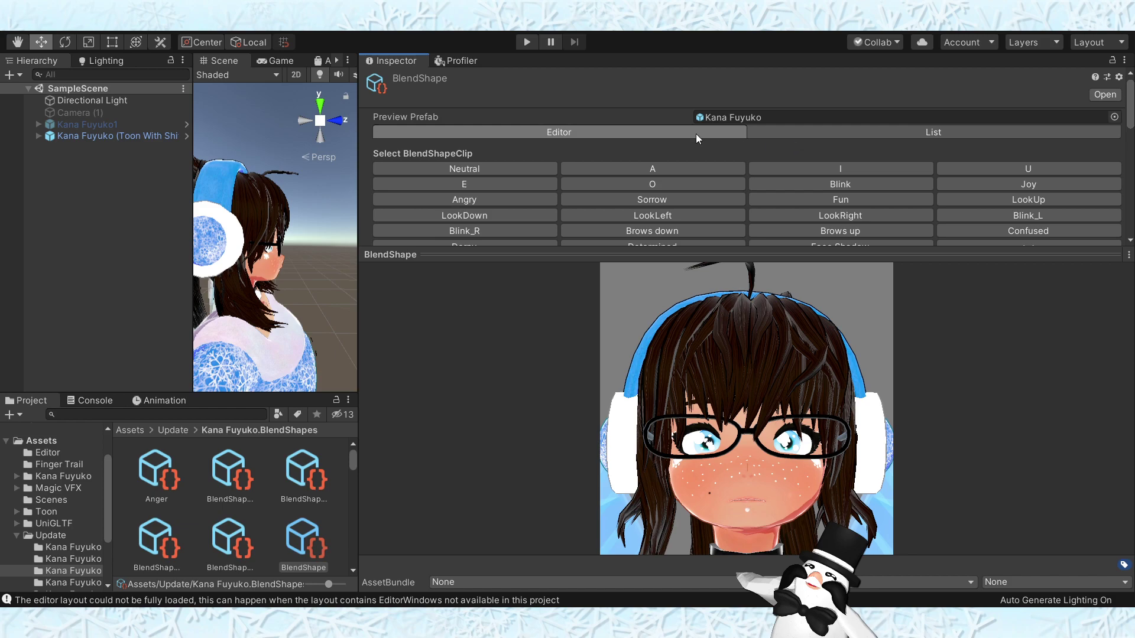
{"action": "left_click", "coordinate": [628, 168]}
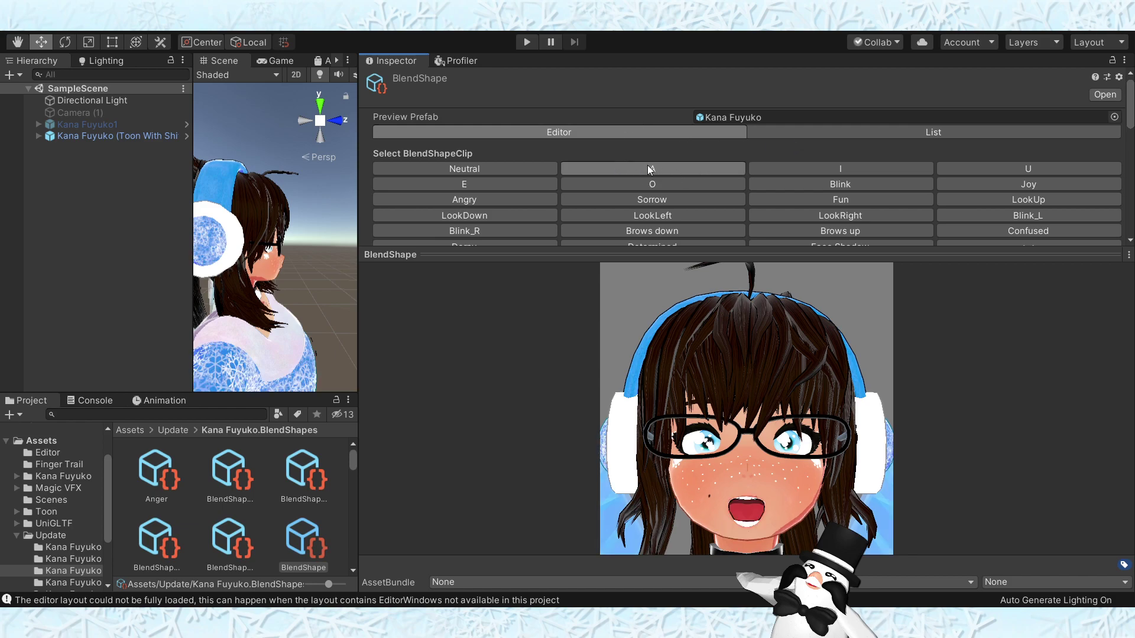
{"action": "scroll", "coordinate": [647, 165], "scroll_direction": "down", "scroll_amount": 5}
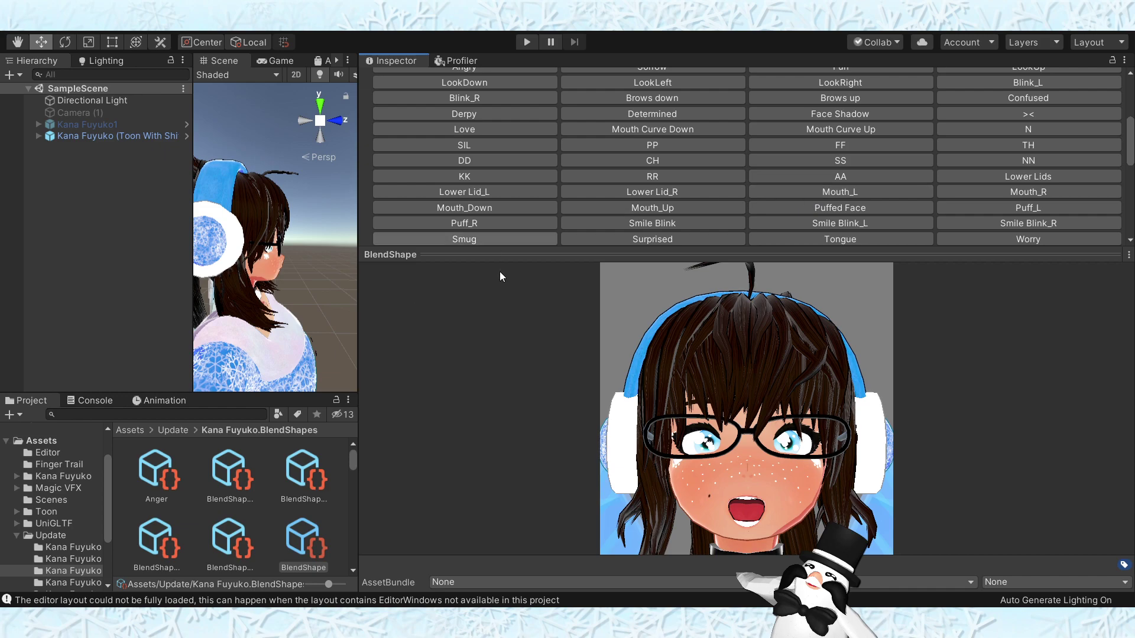
- Look through the remaining BlendShape clips as far as the Create BlendShapeClip command and return to the start of the list
{"action": "left_click", "coordinate": [651, 239]}
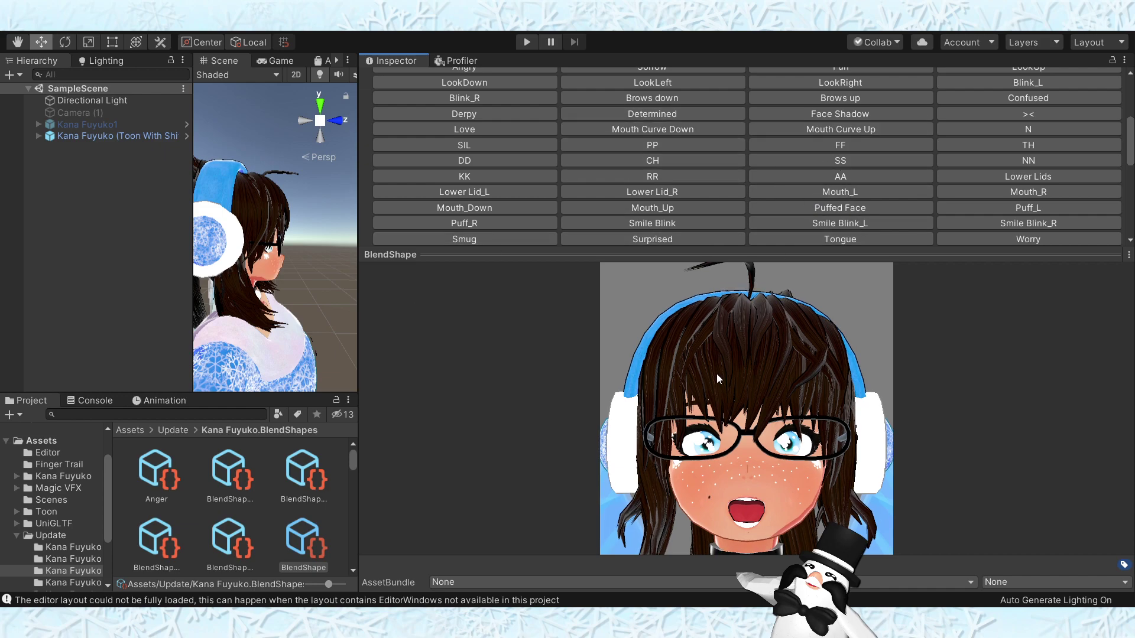
{"action": "scroll", "coordinate": [718, 184], "scroll_direction": "down", "scroll_amount": 5}
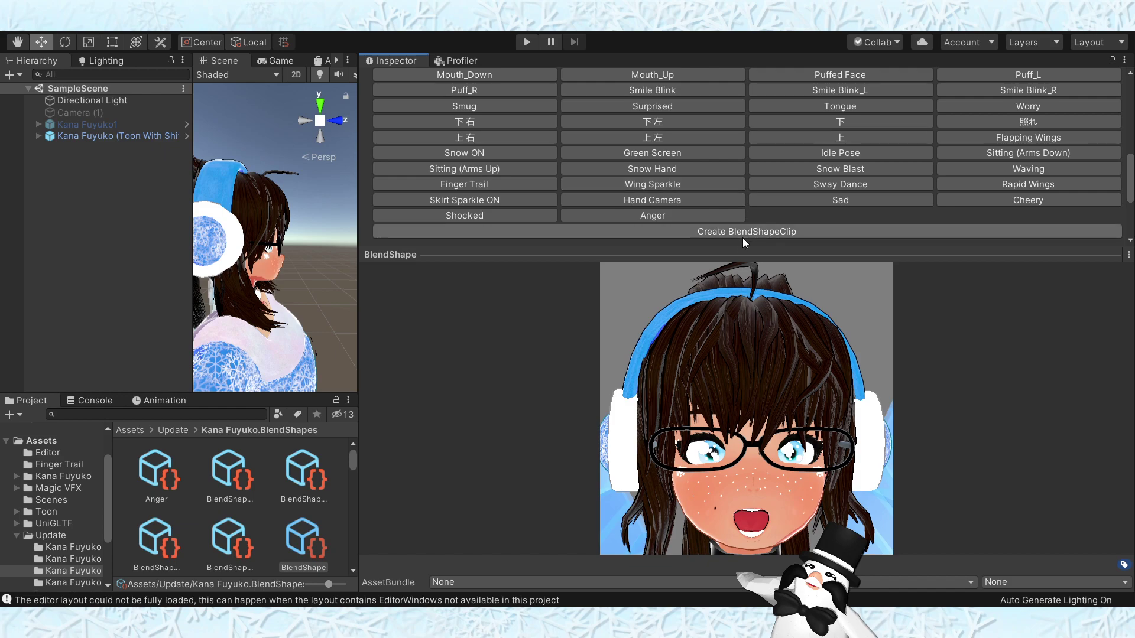
{"action": "left_click", "coordinate": [771, 232]}
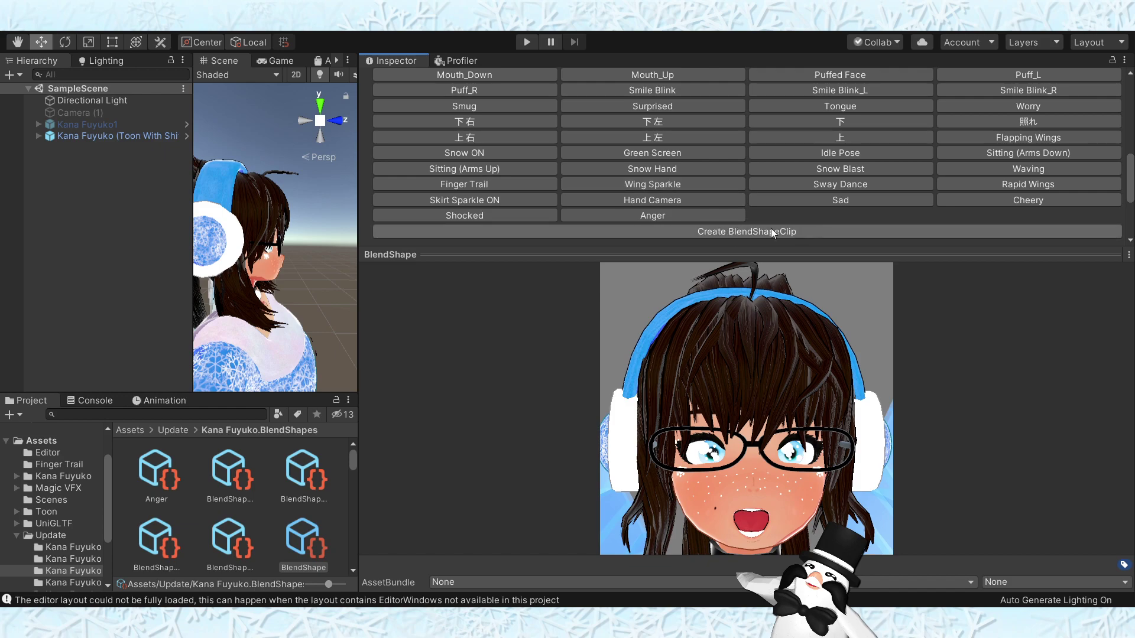
{"action": "left_click", "coordinate": [815, 232]}
{"action": "scroll", "coordinate": [819, 162], "scroll_direction": "up", "scroll_amount": 10}
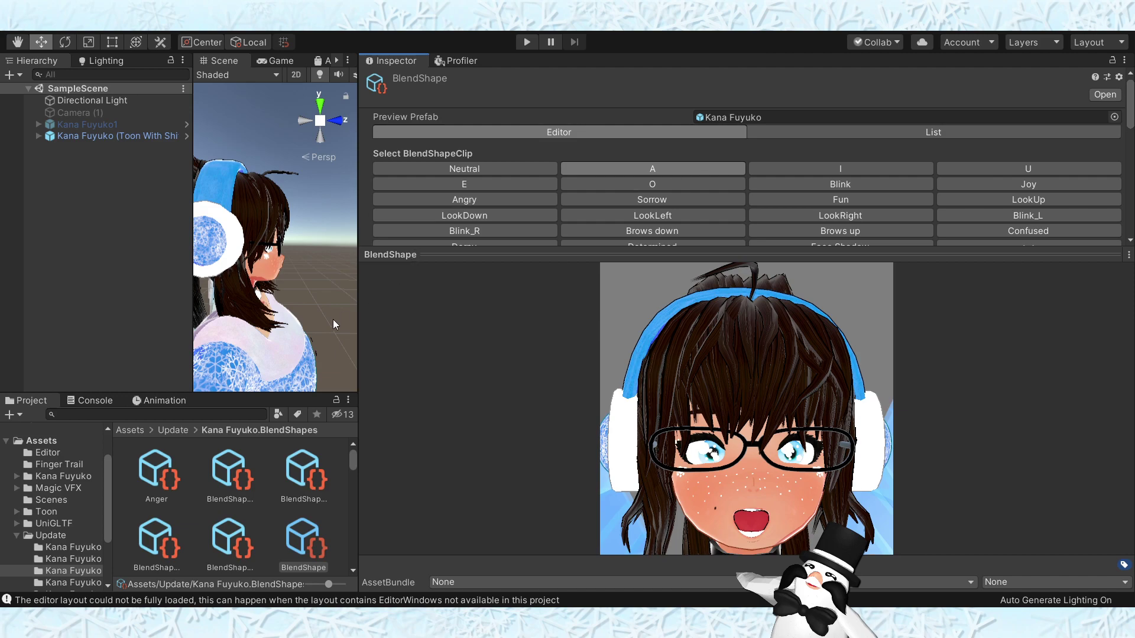
- Narrow the Inspector and shrink the BlendShape preview so that more of the clip settings fit in view
{"action": "left_click_drag", "start_coordinate": [356, 315], "coordinate": [593, 345]}
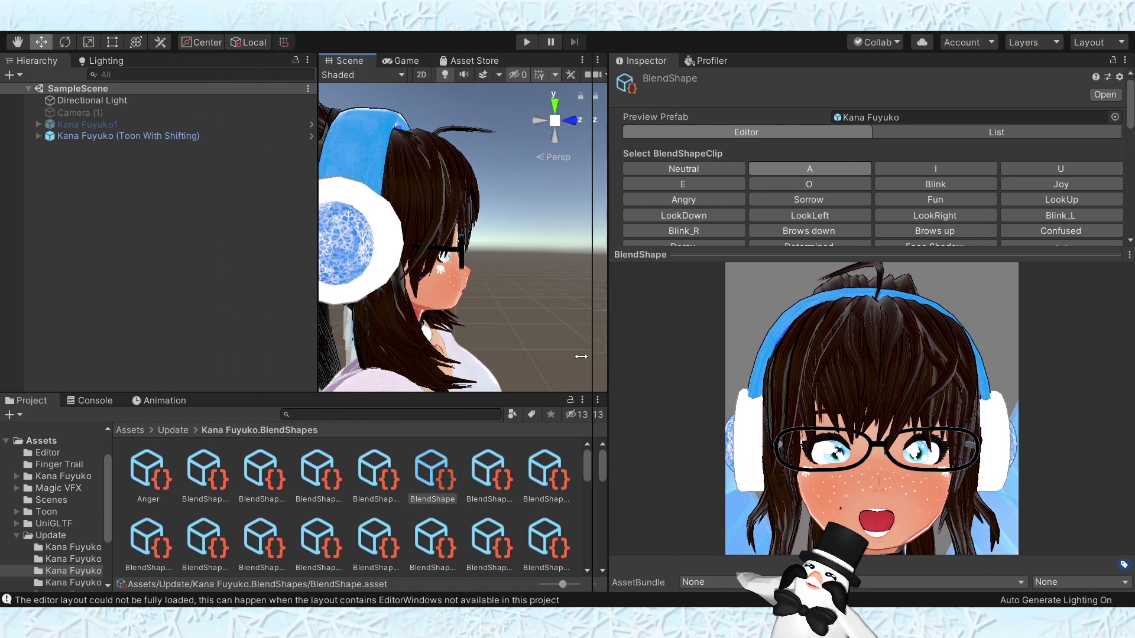
{"action": "scroll", "coordinate": [798, 185], "scroll_direction": "down", "scroll_amount": 3}
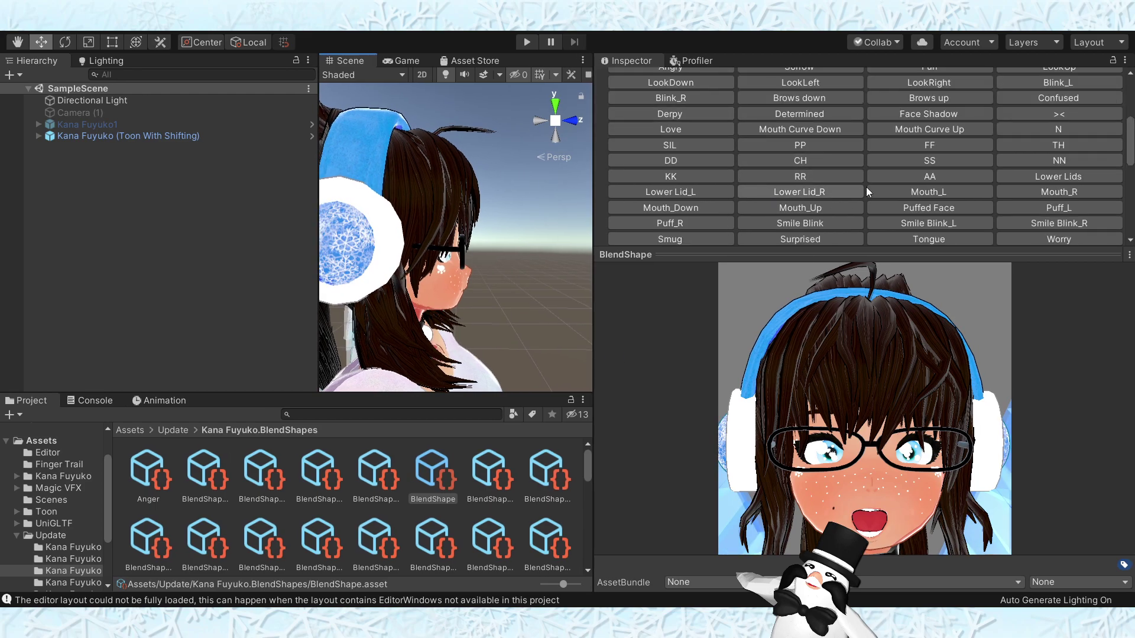
{"action": "scroll", "coordinate": [874, 190], "scroll_direction": "down", "scroll_amount": 3}
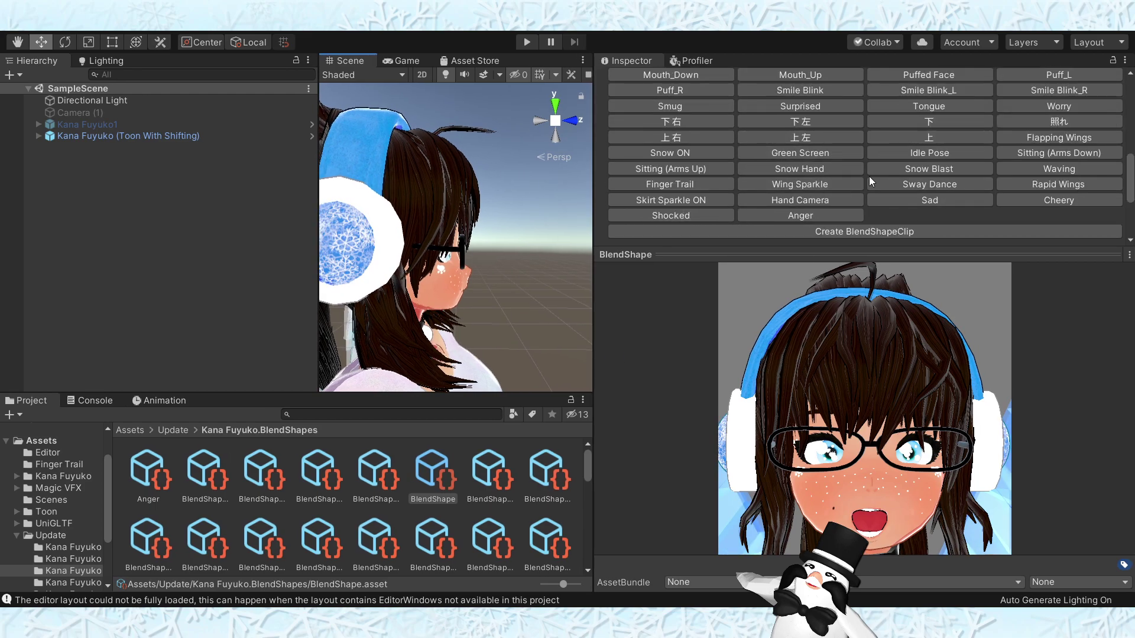
{"action": "scroll", "coordinate": [952, 187], "scroll_direction": "up", "scroll_amount": 6}
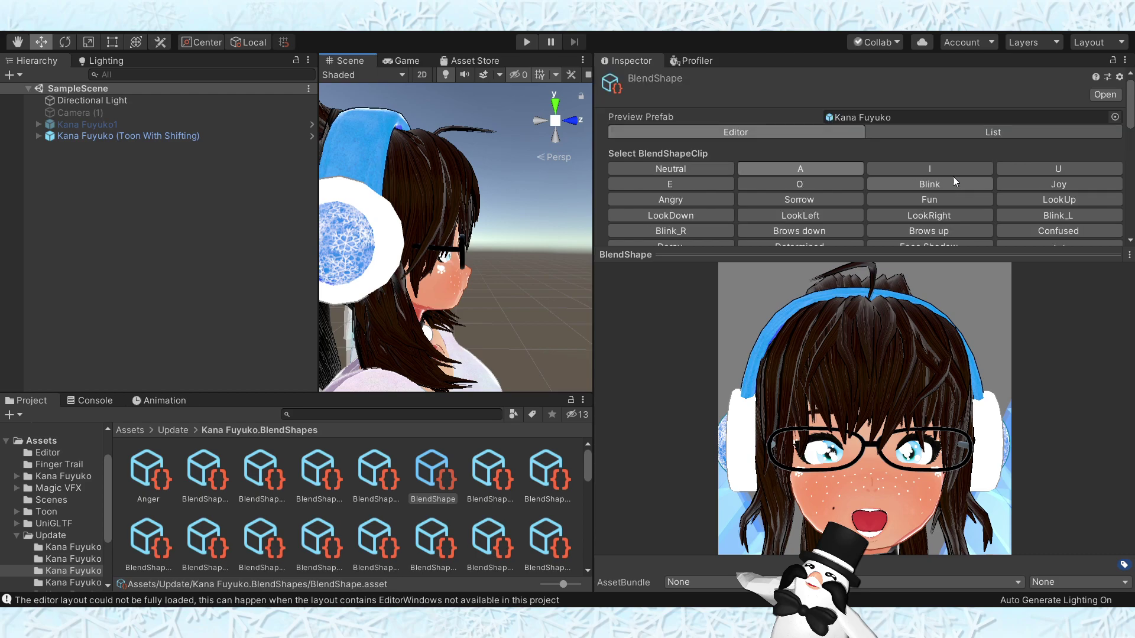
{"action": "scroll", "coordinate": [952, 176], "scroll_direction": "down", "scroll_amount": 3}
{"action": "scroll", "coordinate": [839, 148], "scroll_direction": "down", "scroll_amount": 3}
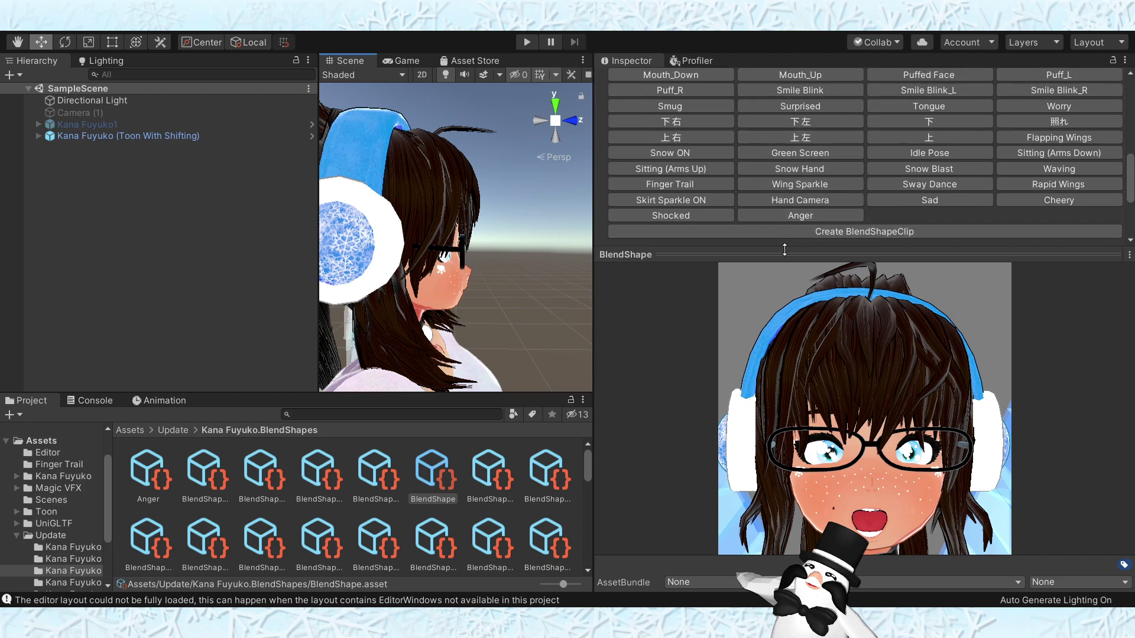
{"action": "left_click_drag", "start_coordinate": [761, 248], "coordinate": [761, 418]}
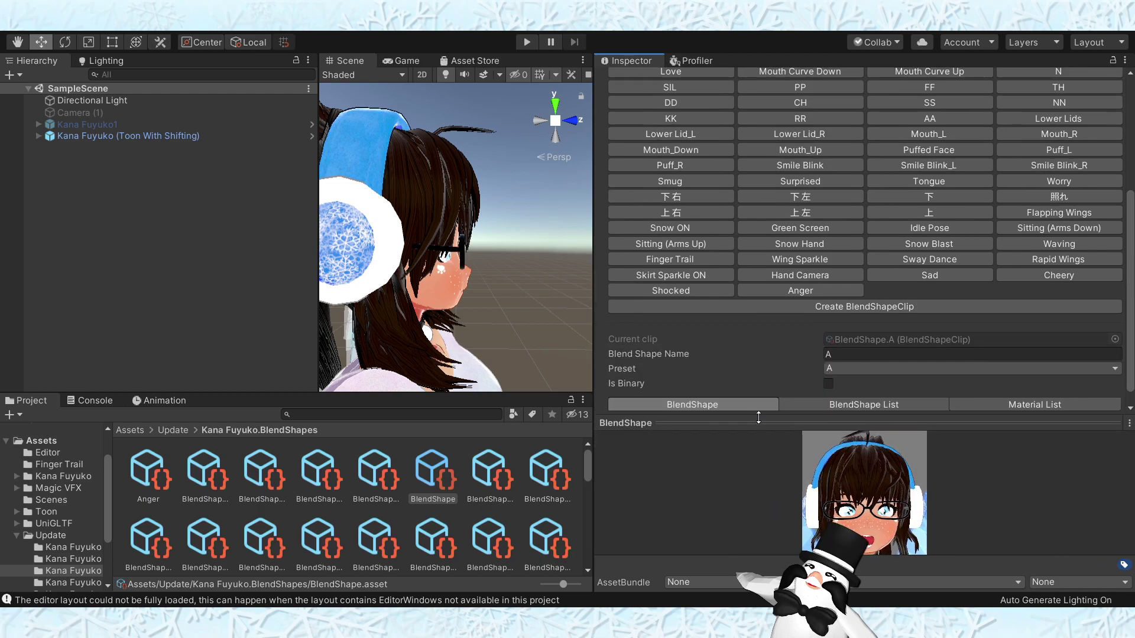
- Expand the U_Char_1 group of the A clip and examine its blend shape sliders and their values
{"action": "scroll", "coordinate": [728, 285], "scroll_direction": "down", "scroll_amount": 1}
{"action": "left_click", "coordinate": [602, 403]}
{"action": "scroll", "coordinate": [618, 364], "scroll_direction": "down", "scroll_amount": 10}
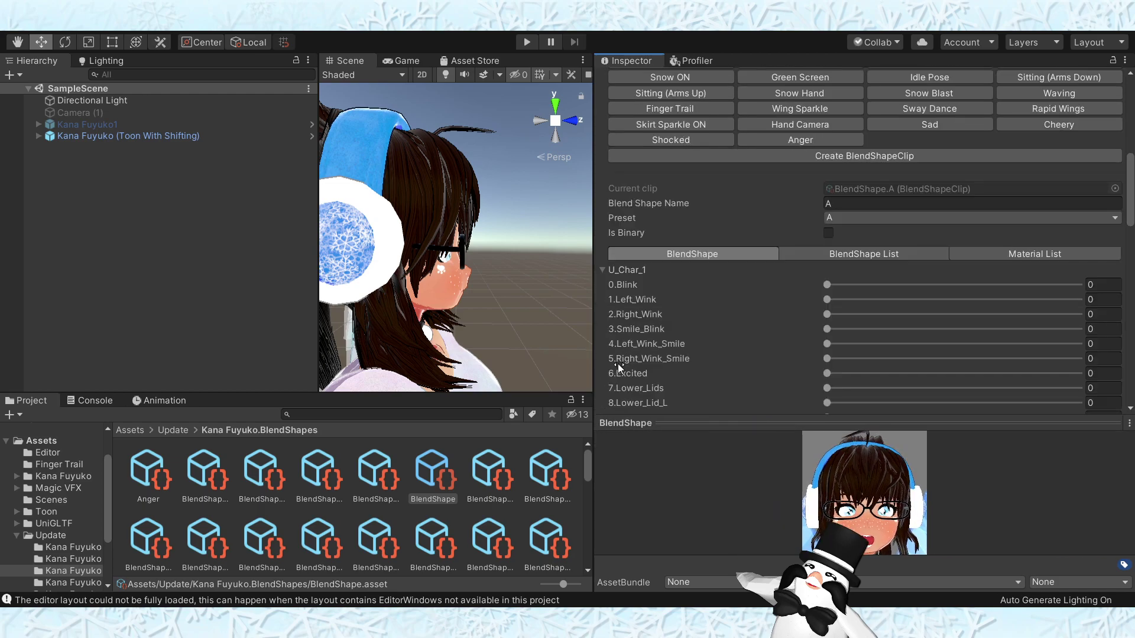
{"action": "scroll", "coordinate": [703, 183], "scroll_direction": "up", "scroll_amount": 8}
{"action": "scroll", "coordinate": [668, 266], "scroll_direction": "down", "scroll_amount": 4}
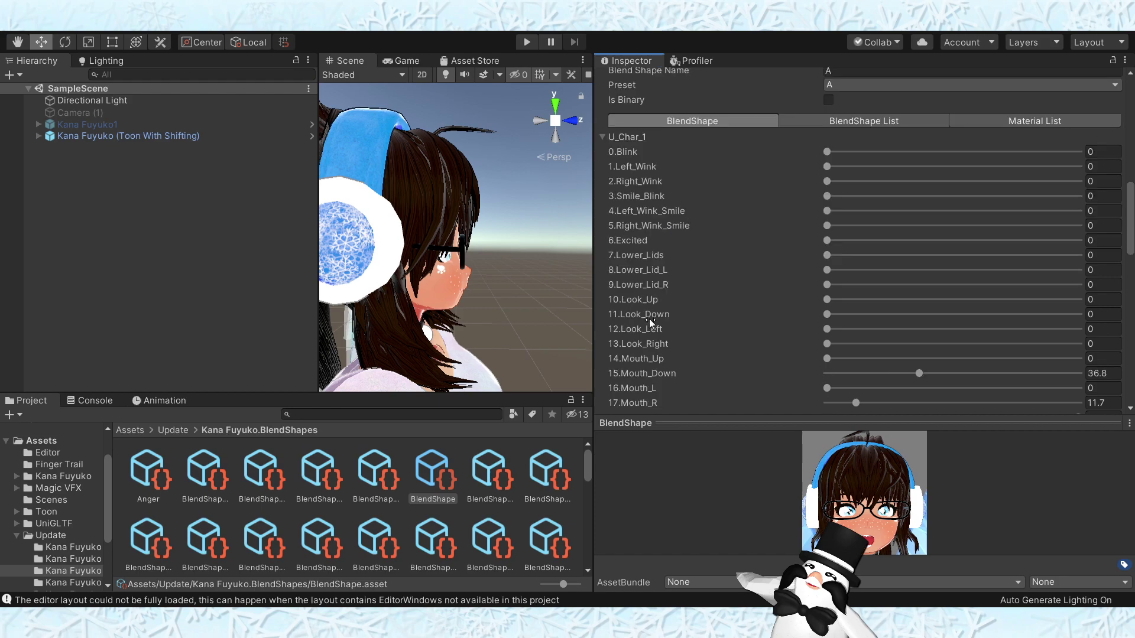
{"action": "scroll", "coordinate": [727, 210], "scroll_direction": "down", "scroll_amount": 5}
{"action": "scroll", "coordinate": [697, 254], "scroll_direction": "up", "scroll_amount": 10}
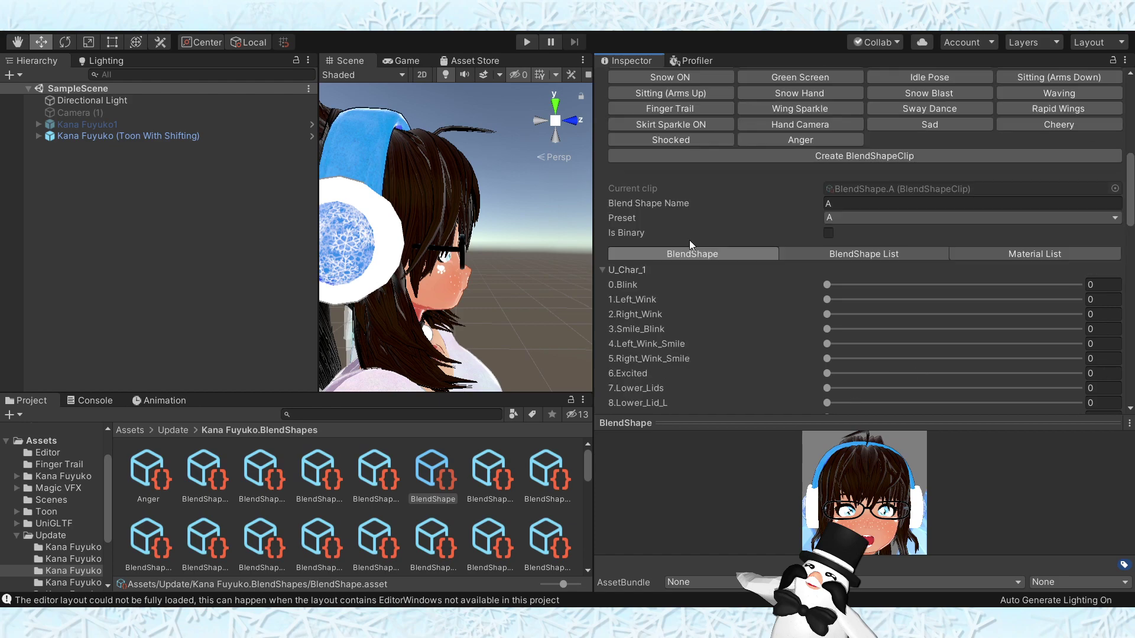
{"action": "scroll", "coordinate": [689, 240], "scroll_direction": "down", "scroll_amount": 5}
{"action": "scroll", "coordinate": [692, 252], "scroll_direction": "up", "scroll_amount": 15}
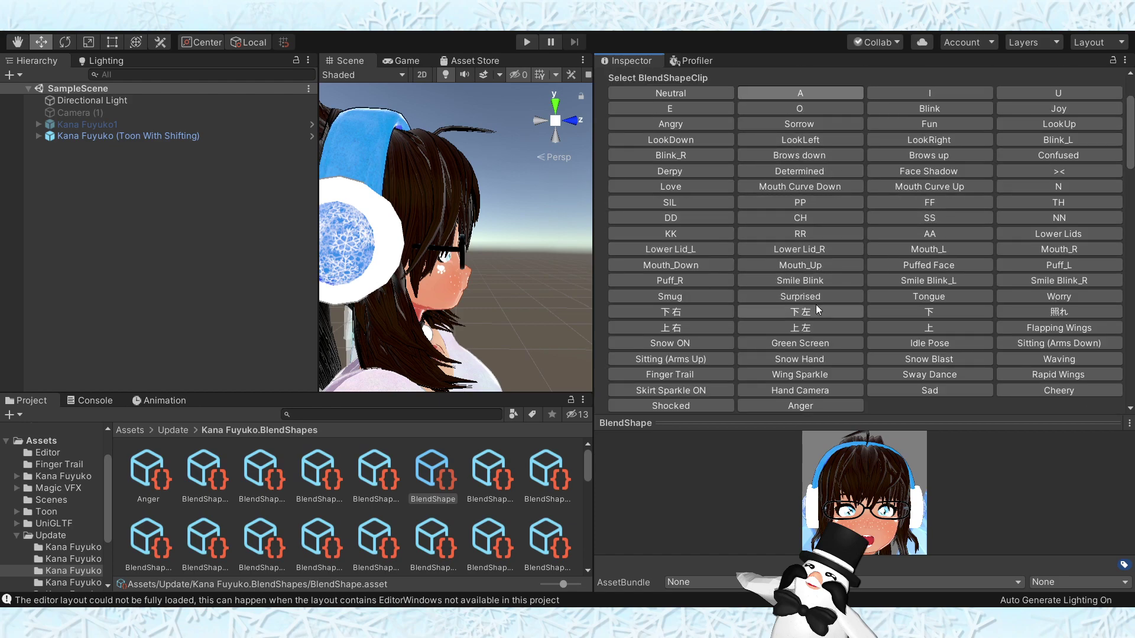
- Collapse the U_Char_1 group, return to the start of the clip list and narrow the Inspector a little further
{"action": "scroll", "coordinate": [689, 275], "scroll_direction": "down", "scroll_amount": 5}
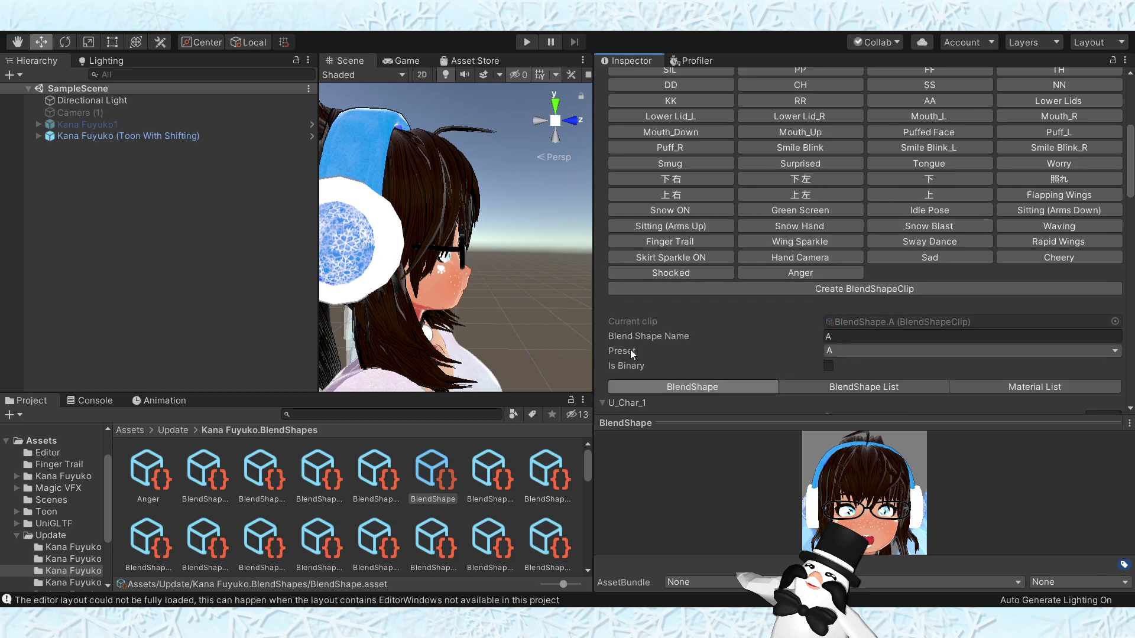
{"action": "left_click", "coordinate": [601, 403]}
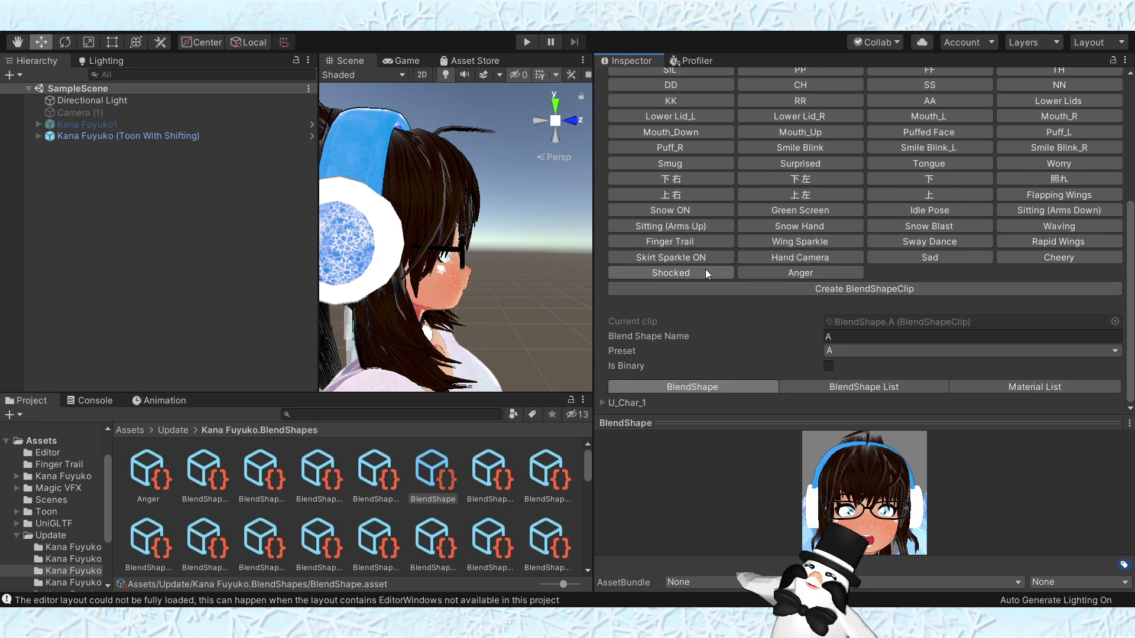
{"action": "scroll", "coordinate": [704, 269], "scroll_direction": "up", "scroll_amount": 8}
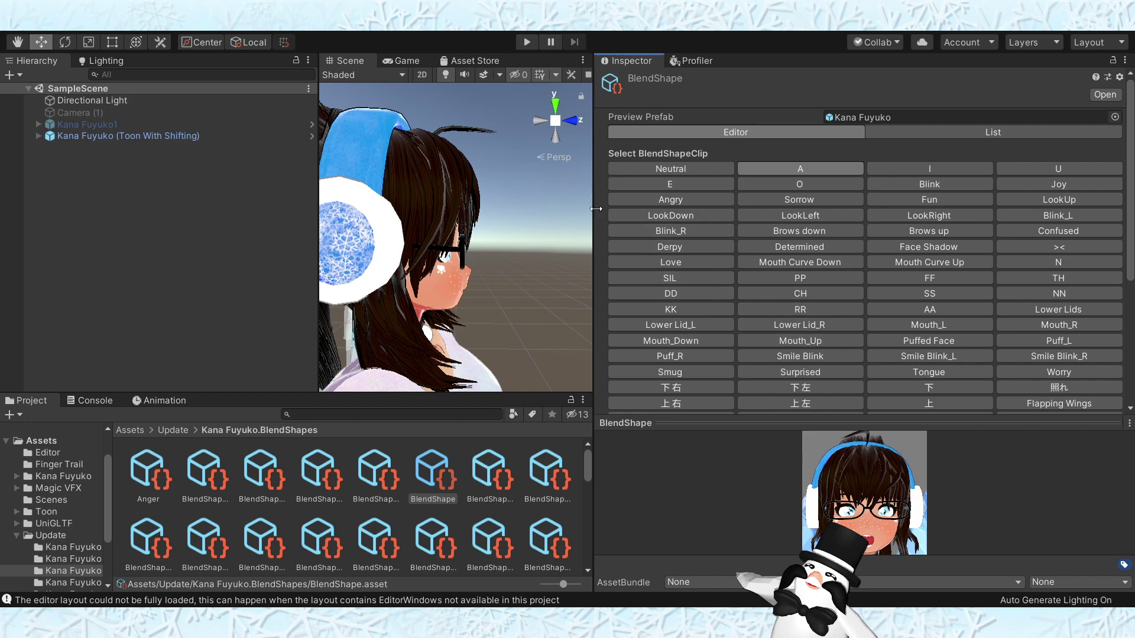
{"action": "left_click_drag", "start_coordinate": [595, 208], "coordinate": [652, 284]}
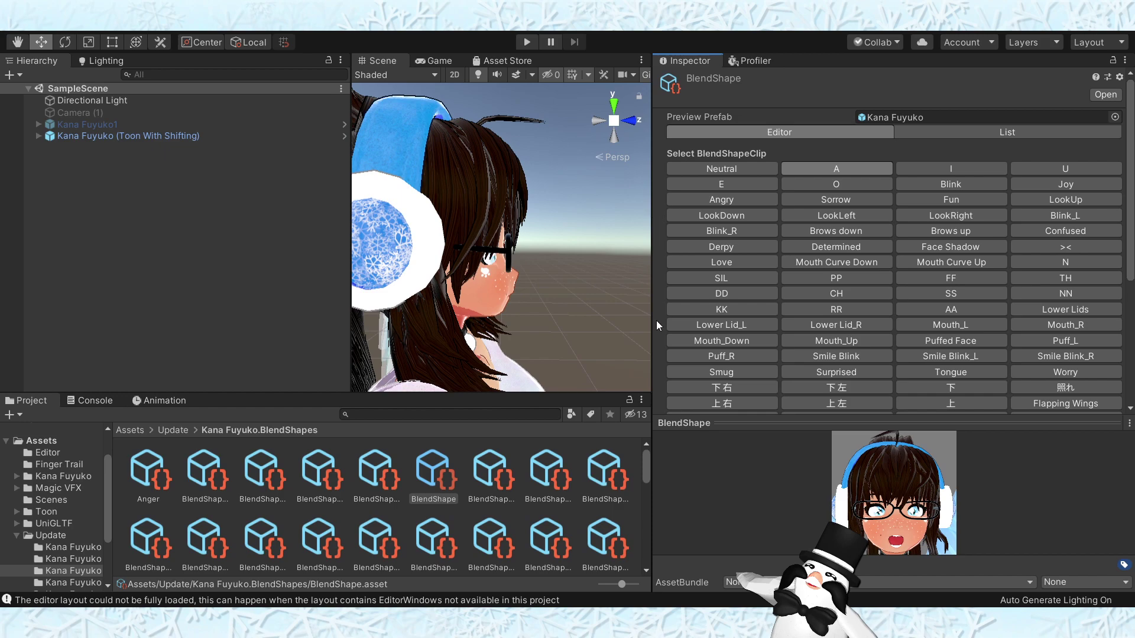